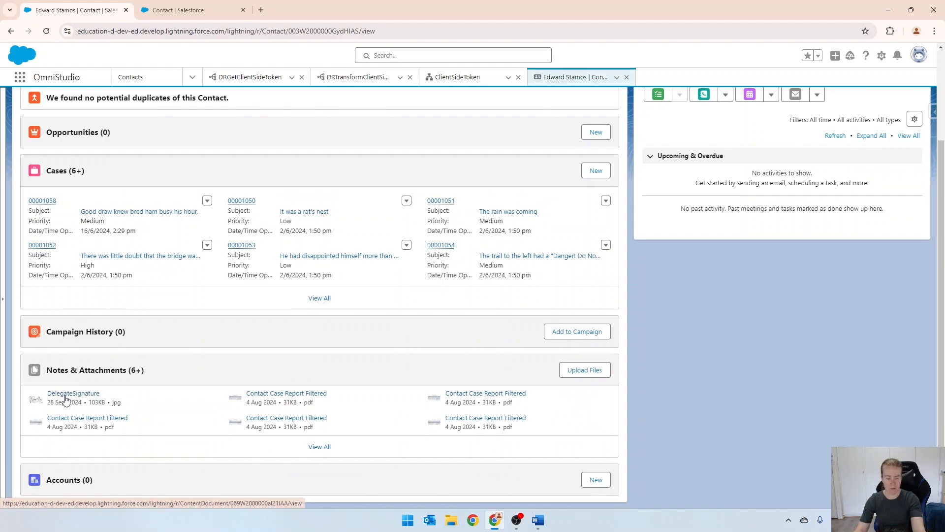
pyautogui.scroll(2, 134, 397)
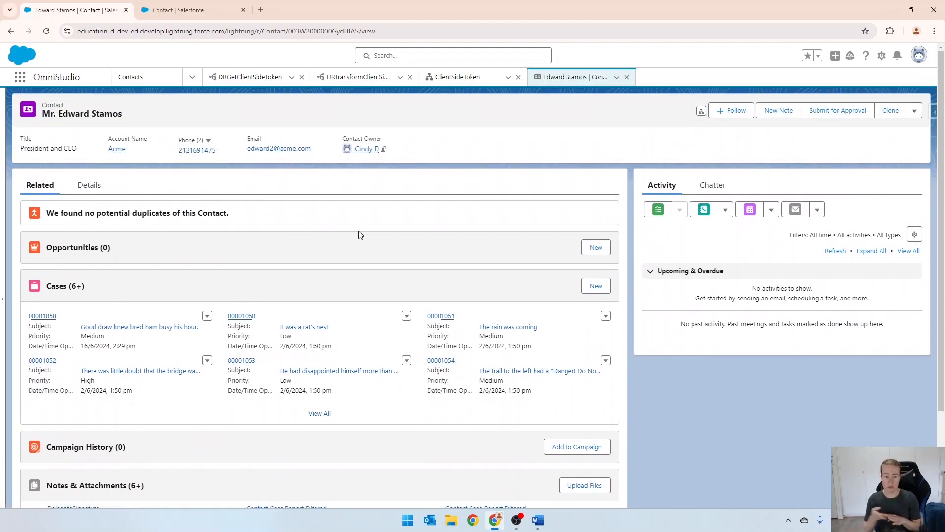
pyautogui.scroll(-2, 350, 264)
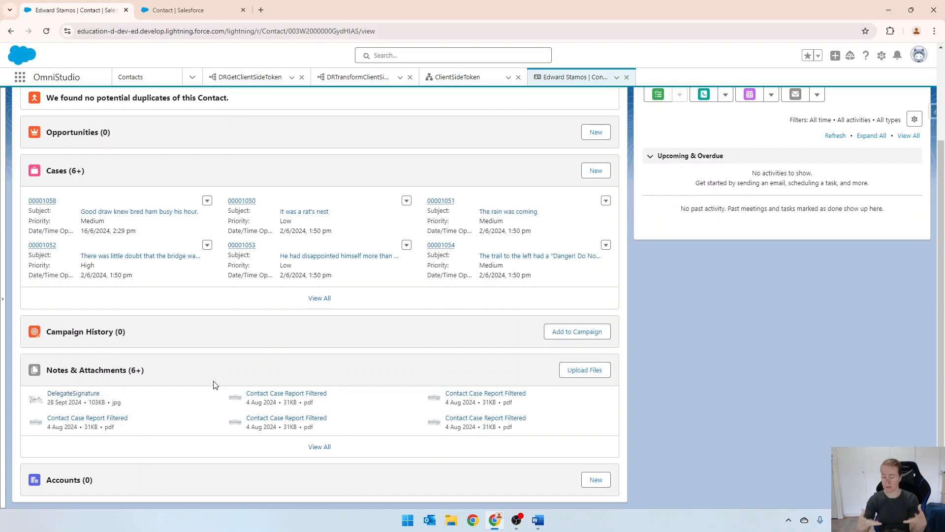
pyautogui.scroll(2, 222, 389)
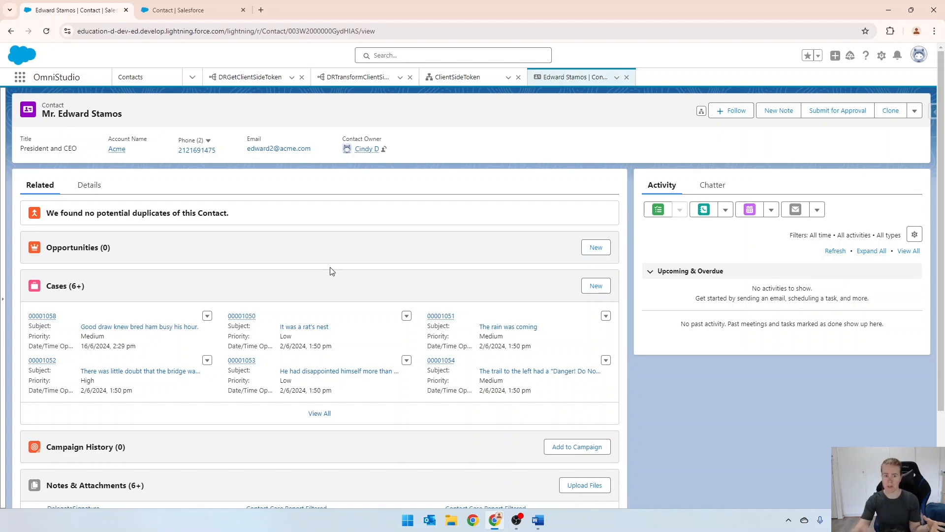
# Open the DRGetClientSideToken DataRaptor and add a third extract step on the ContentDocumentLink object
pyautogui.click(249, 77)
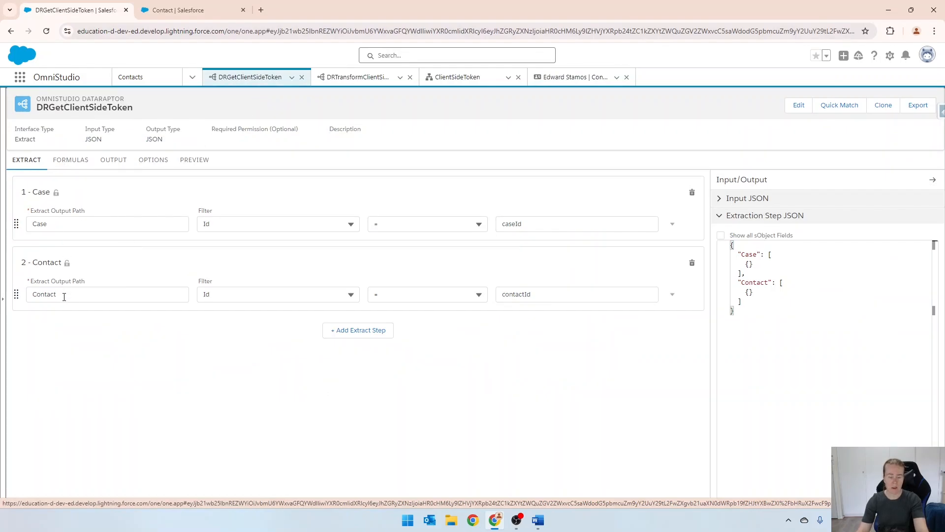
pyautogui.click(364, 332)
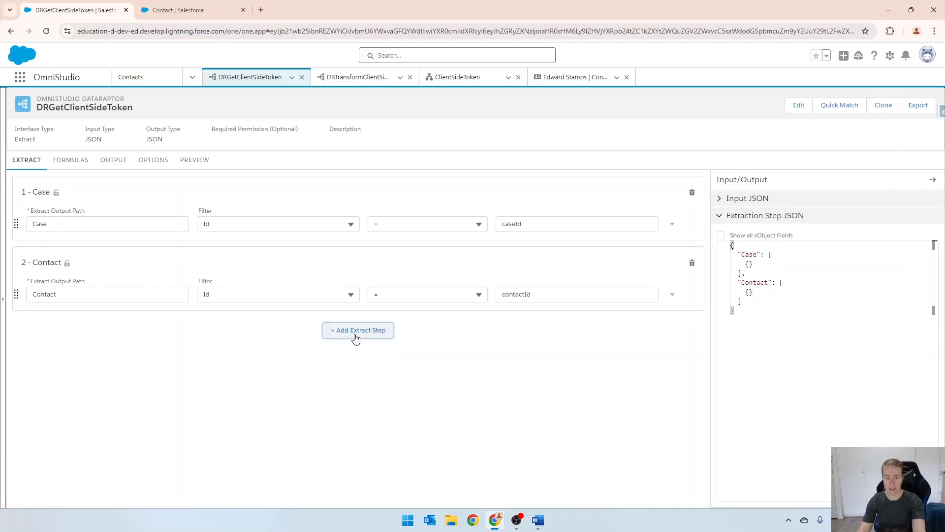
pyautogui.click(356, 338)
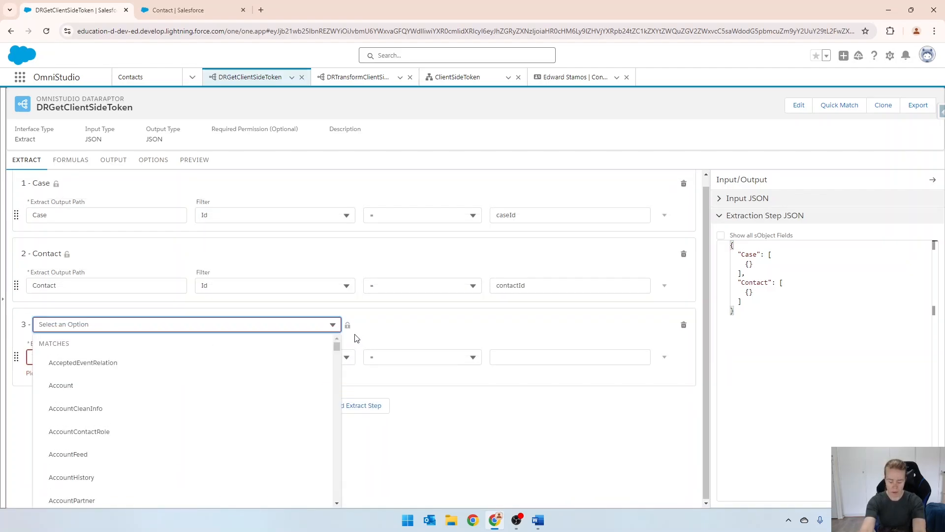
pyautogui.write('document')
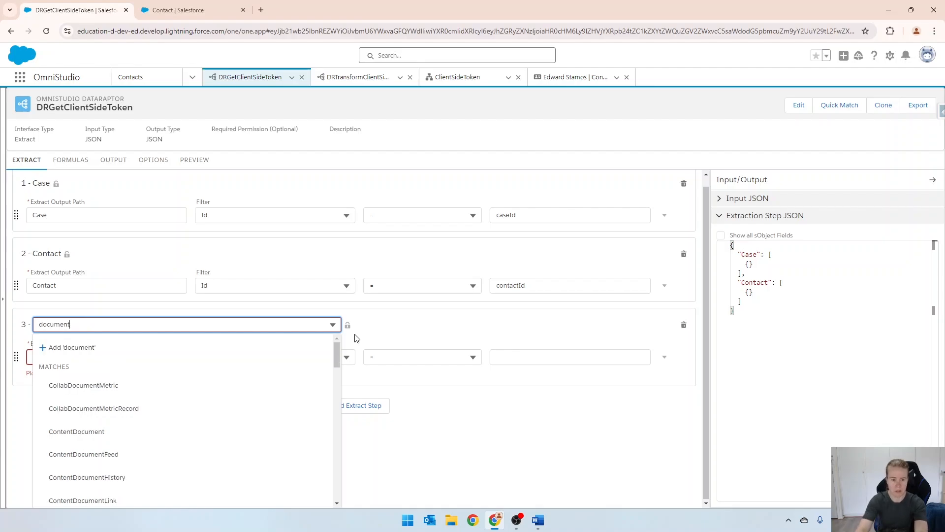
pyautogui.write('s')
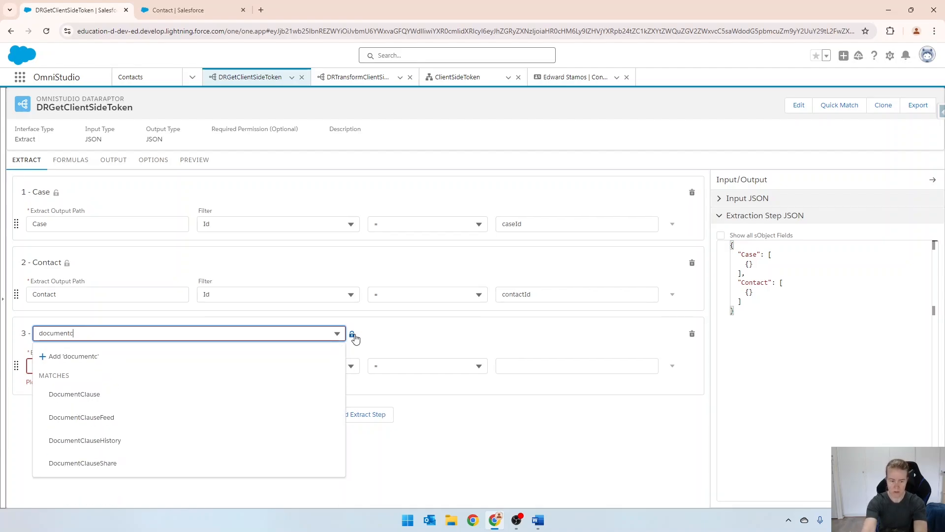
pyautogui.hotkey('ctrl', 'a')
pyautogui.write('c')
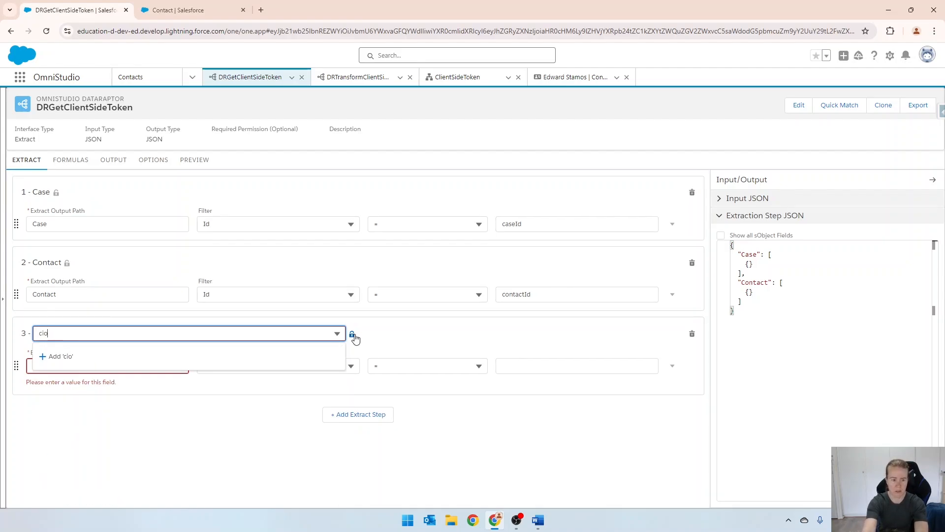
pyautogui.write('i')
pyautogui.press('BackSpace')
pyautogui.write('ontent')
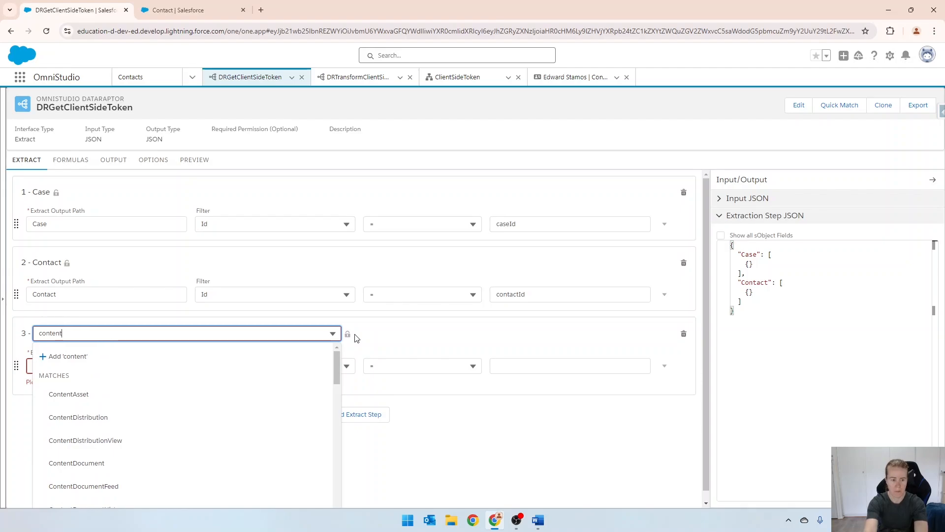
pyautogui.write('documentl')
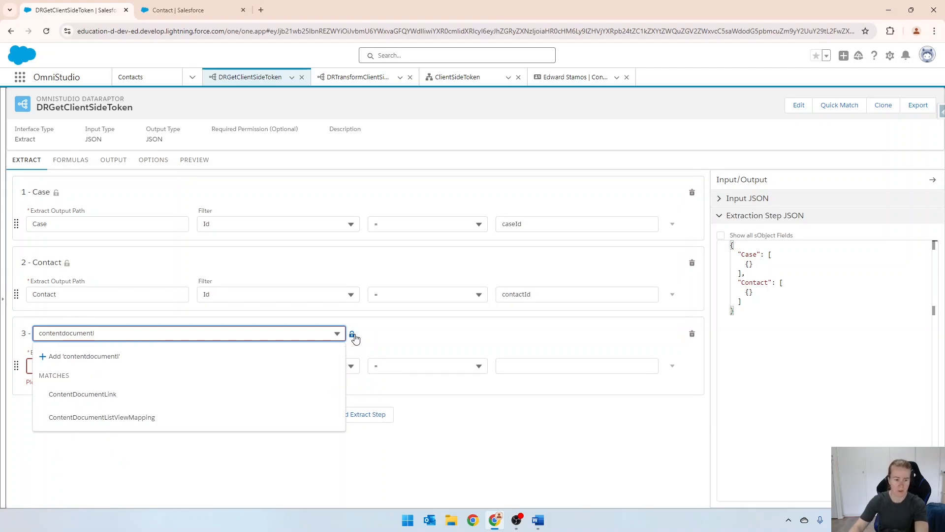
pyautogui.click(132, 394)
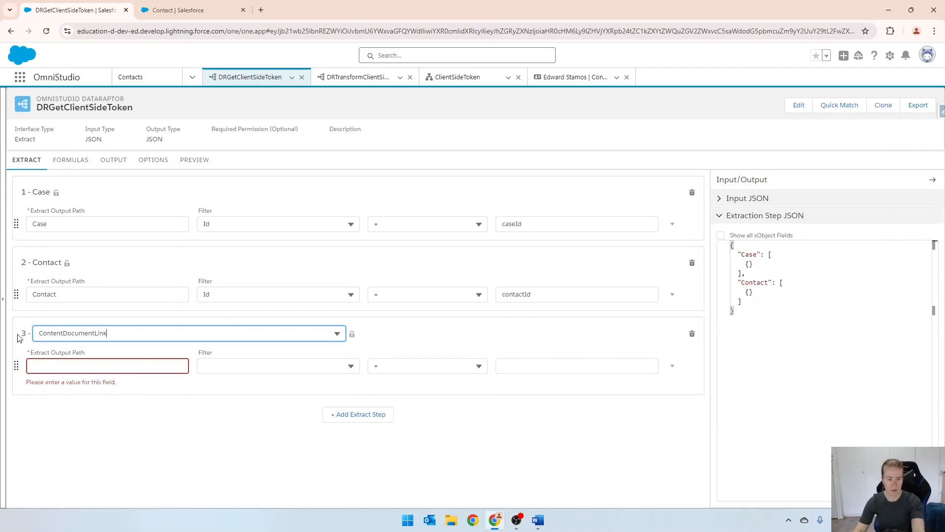
# Set the third extract step's output path to ContentDocumentLink, matching its object name
pyautogui.doubleClick(85, 334)
pyautogui.hotkey('ctrl', 'c')
pyautogui.click(63, 367)
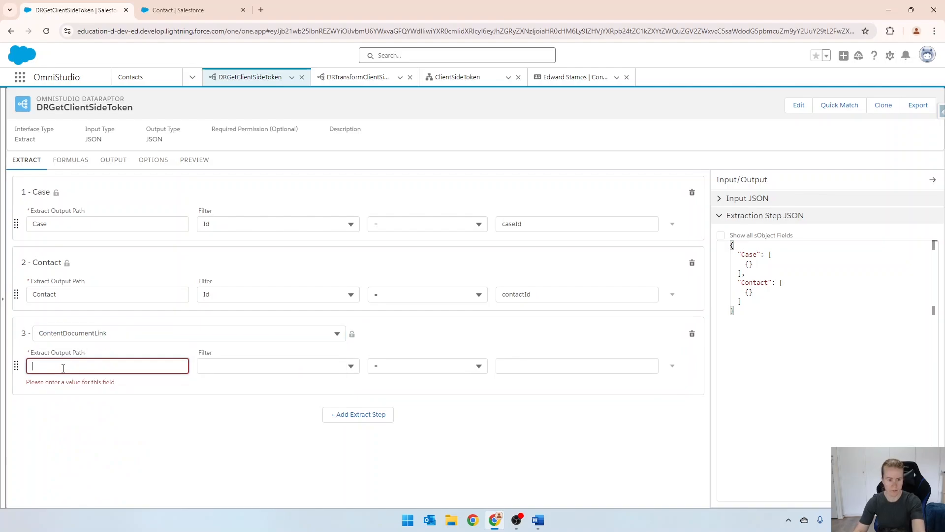
pyautogui.hotkey('ctrl', 'v')
# Filter the ContentDocumentLink extract step by LinkedEntityId = contactId
pyautogui.click(237, 370)
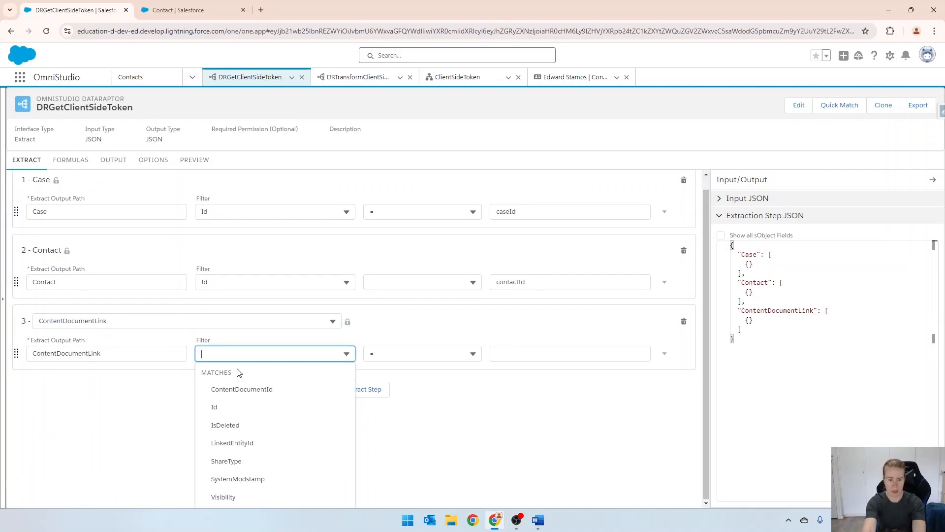
pyautogui.write('link')
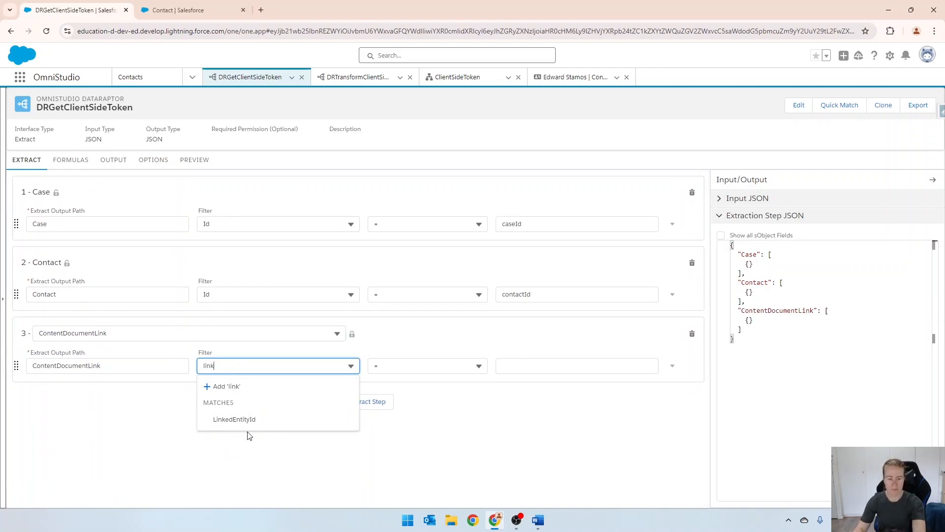
pyautogui.click(240, 421)
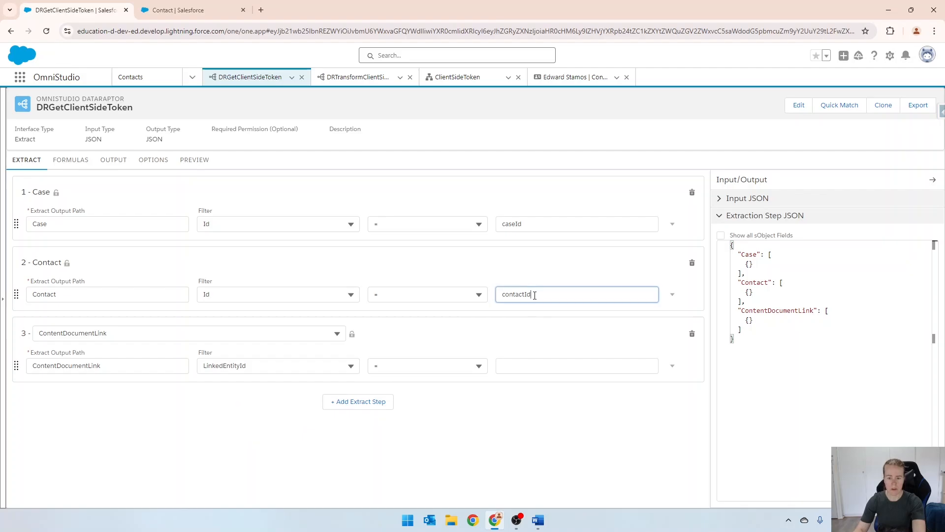
pyautogui.moveTo(533, 294); pyautogui.dragTo(499, 294)
pyautogui.click(551, 369)
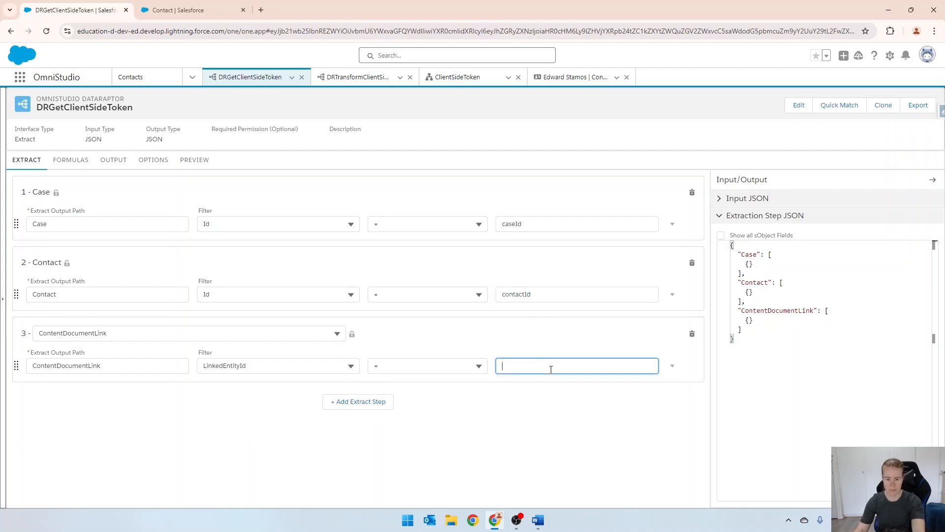
pyautogui.hotkey('ctrl', 'v')
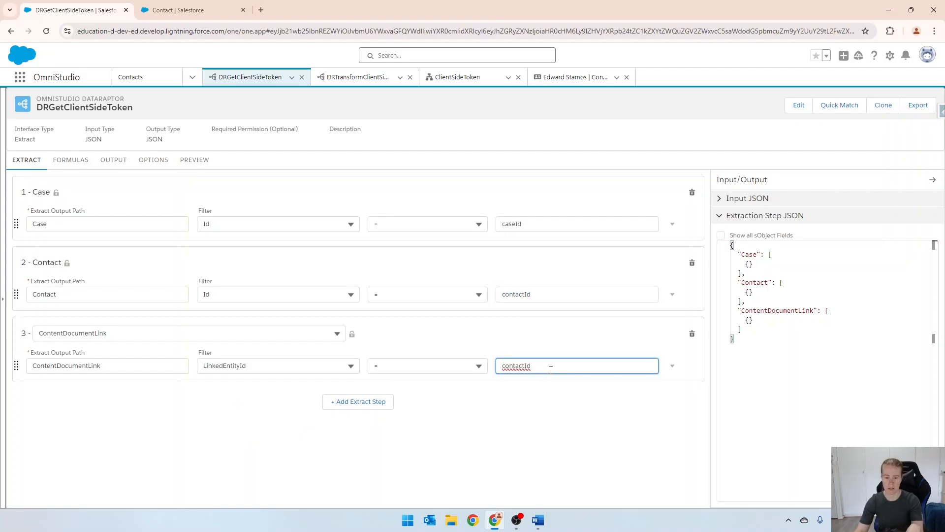
# Add a fourth extract step on the ContentDocument object with the output path ContentDocument
pyautogui.click(372, 409)
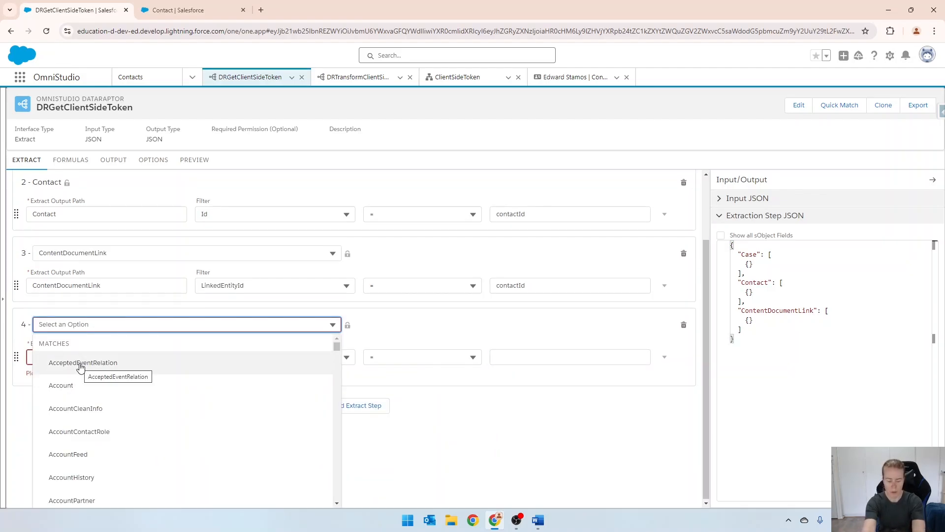
pyautogui.write('conten')
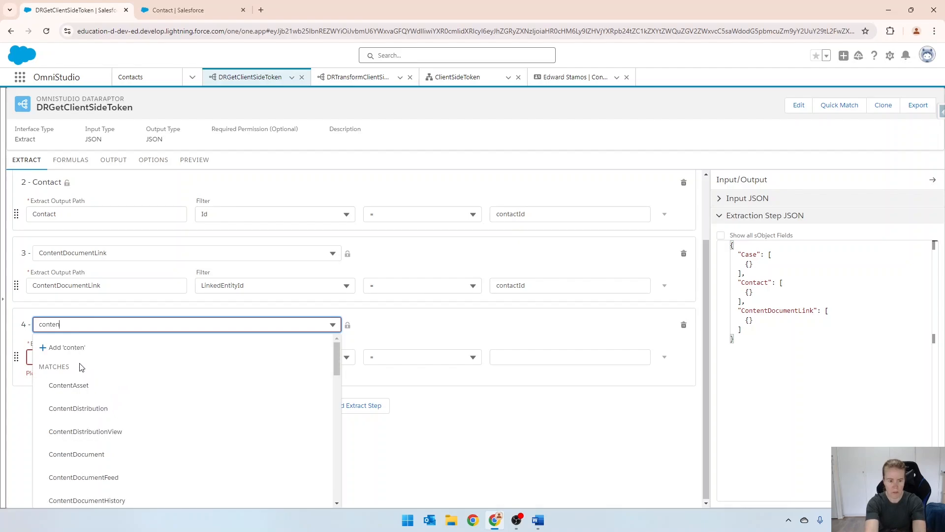
pyautogui.write('tdocument')
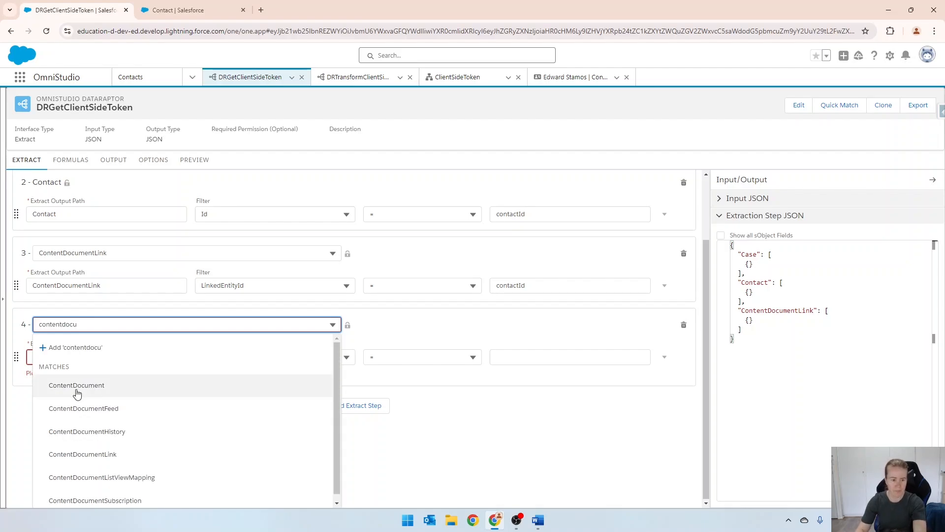
pyautogui.click(74, 384)
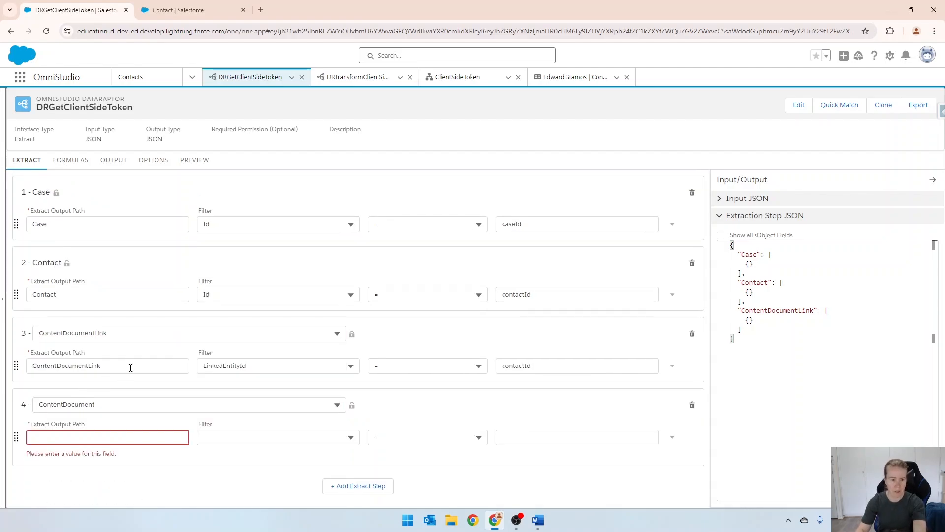
pyautogui.moveTo(98, 404); pyautogui.dragTo(7, 405)
pyautogui.click(10, 410)
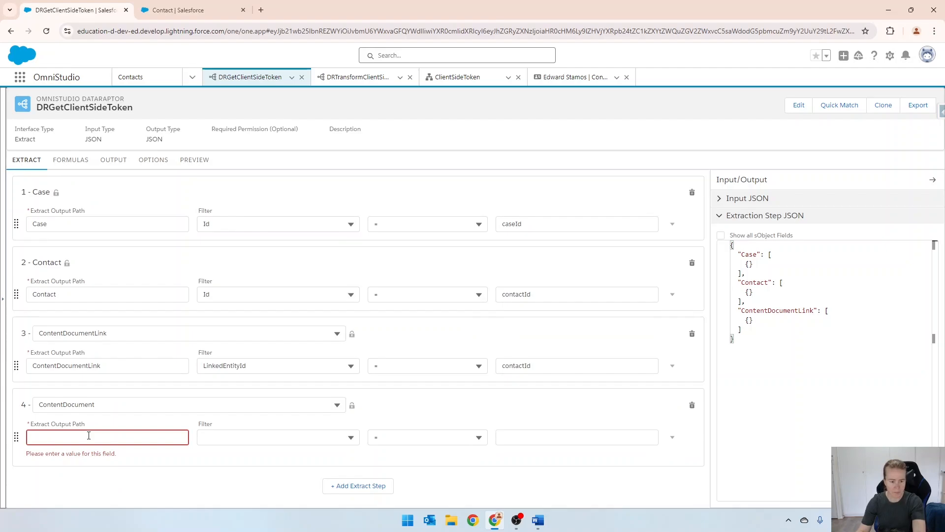
pyautogui.hotkey('ctrl', 'v')
# Set the ContentDocument step's filter field to Id and begin its comparison value with "ContentDocumentLink:"
pyautogui.click(215, 434)
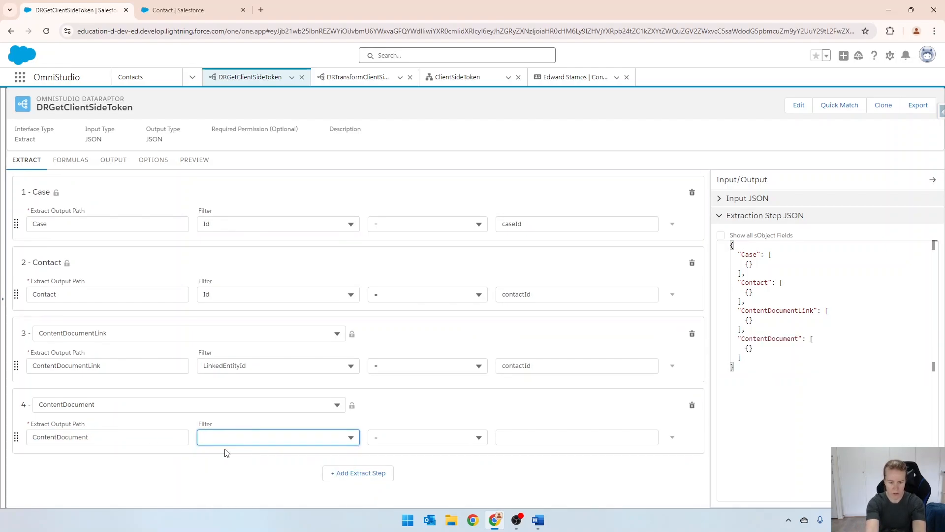
pyautogui.write('Id')
pyautogui.click(226, 451)
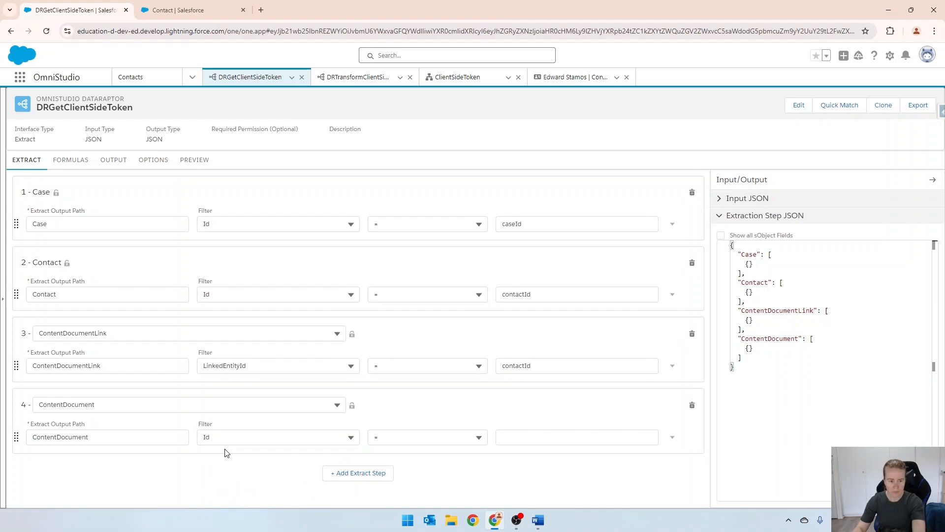
pyautogui.doubleClick(125, 368)
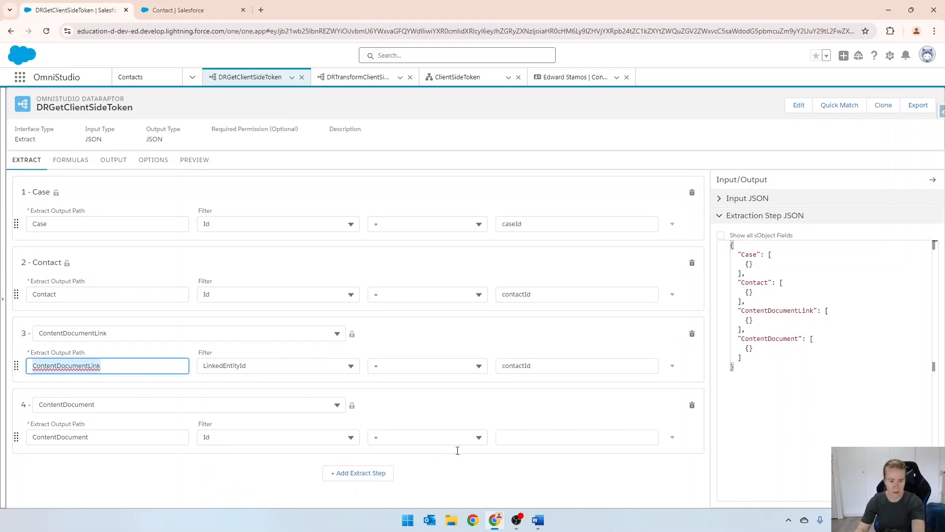
pyautogui.click(523, 443)
pyautogui.hotkey('ctrl', 'v')
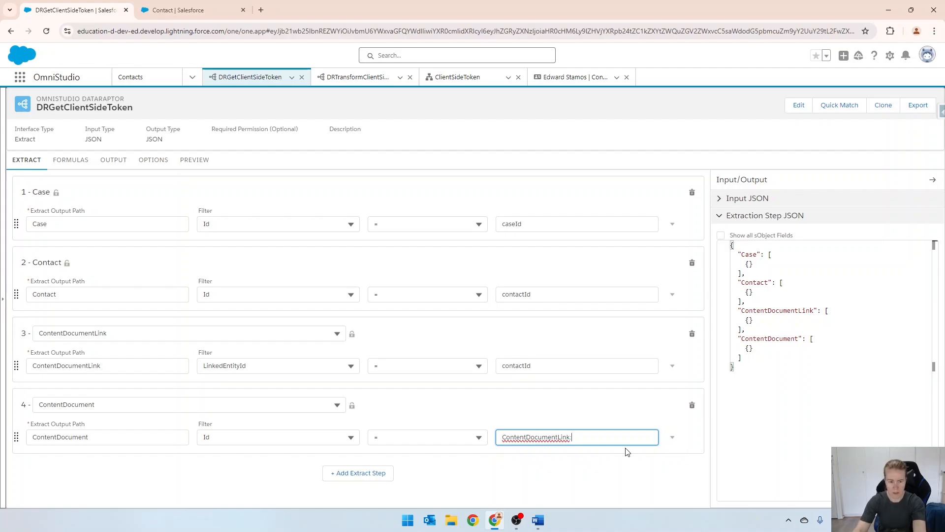
pyautogui.write(':')
# Complete the ContentDocument filter value as ContentDocumentLink:ContentDocumentId, copying the field name from a temporary AND filter on ContentDocumentLink, and delete that temporary filter
pyautogui.click(673, 365)
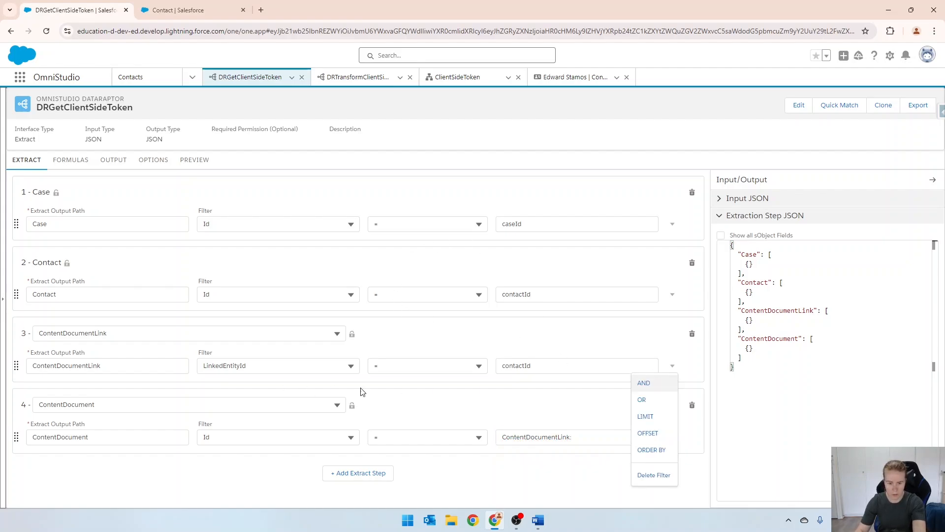
pyautogui.click(652, 389)
pyautogui.click(249, 388)
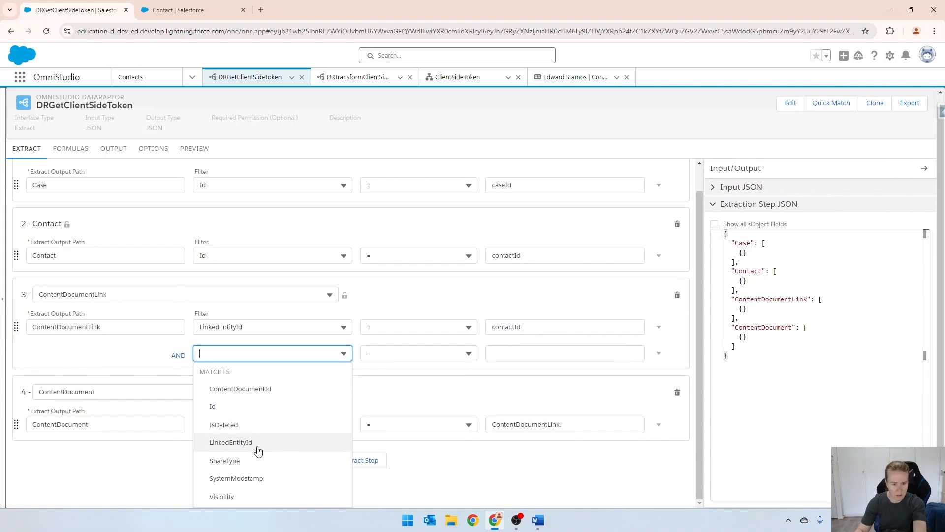
pyautogui.click(249, 393)
pyautogui.moveTo(270, 382); pyautogui.dragTo(173, 387)
pyautogui.hotkey('ctrl', 'x')
pyautogui.click(616, 430)
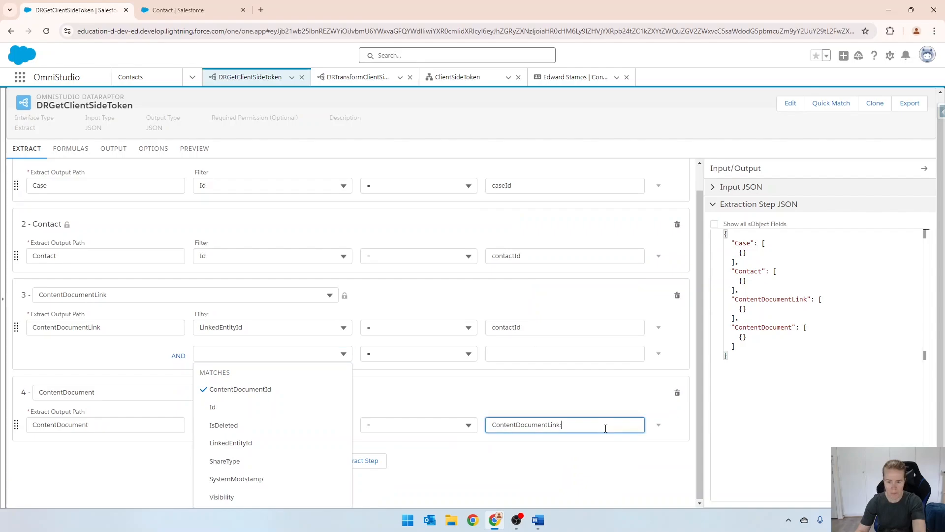
pyautogui.hotkey('ctrl', 'v')
pyautogui.click(659, 354)
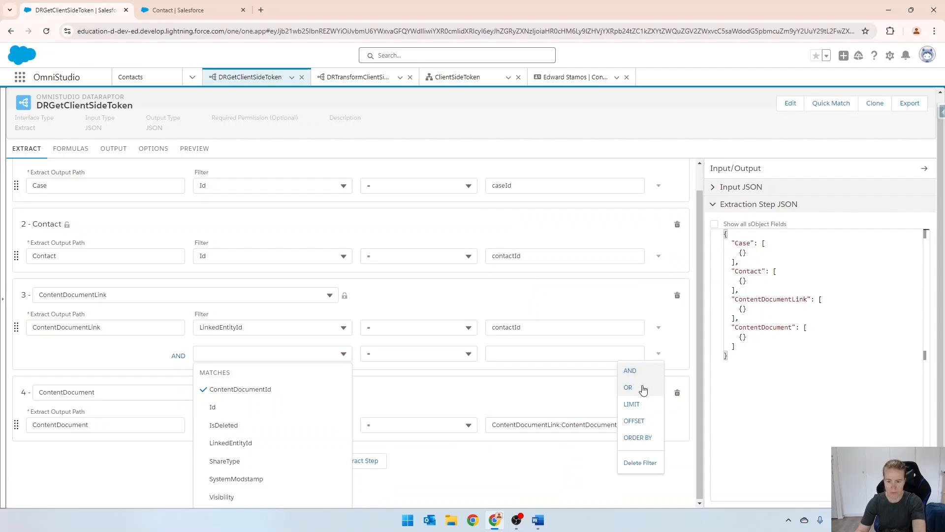
pyautogui.click(640, 462)
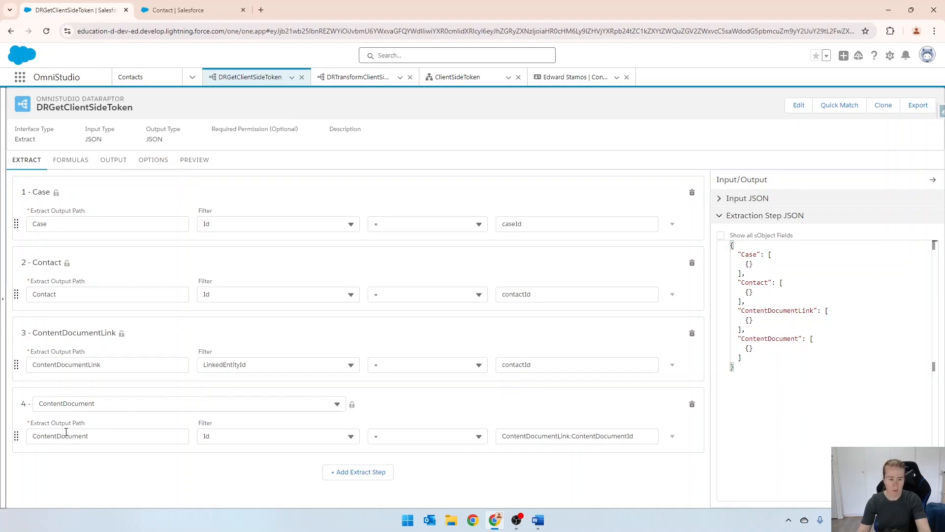
# Add an AND filter to the ContentDocument extract step where Title = 'DelegateSignature'
pyautogui.click(673, 436)
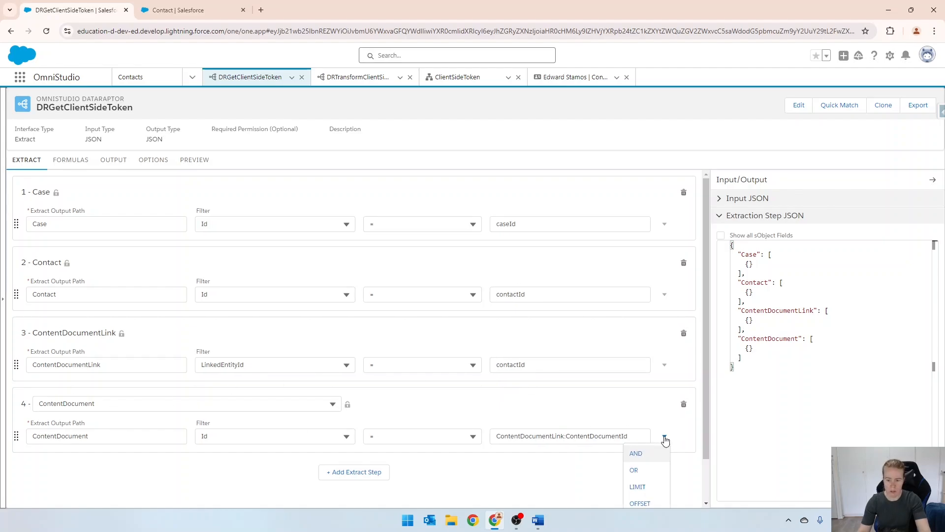
pyautogui.click(639, 456)
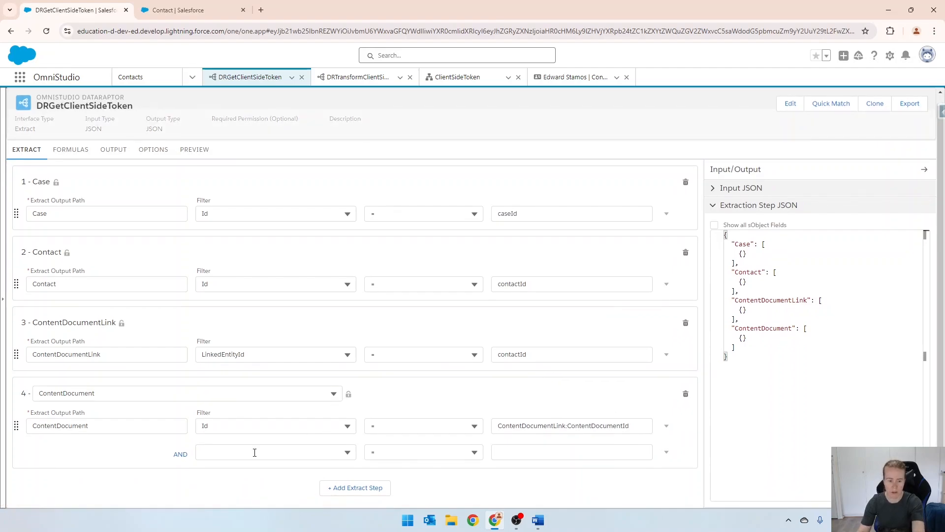
pyautogui.click(253, 450)
pyautogui.write('name')
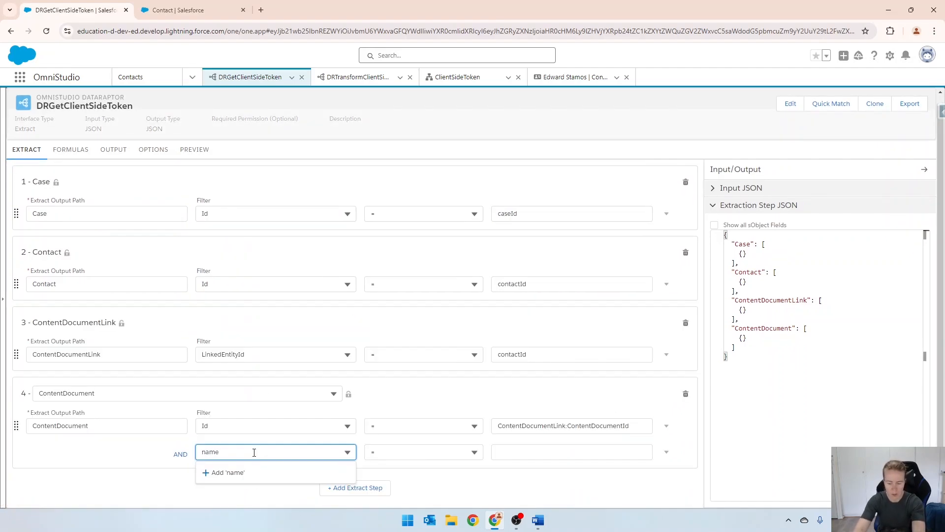
pyautogui.hotkey('ctrl', 'a')
pyautogui.write('tit')
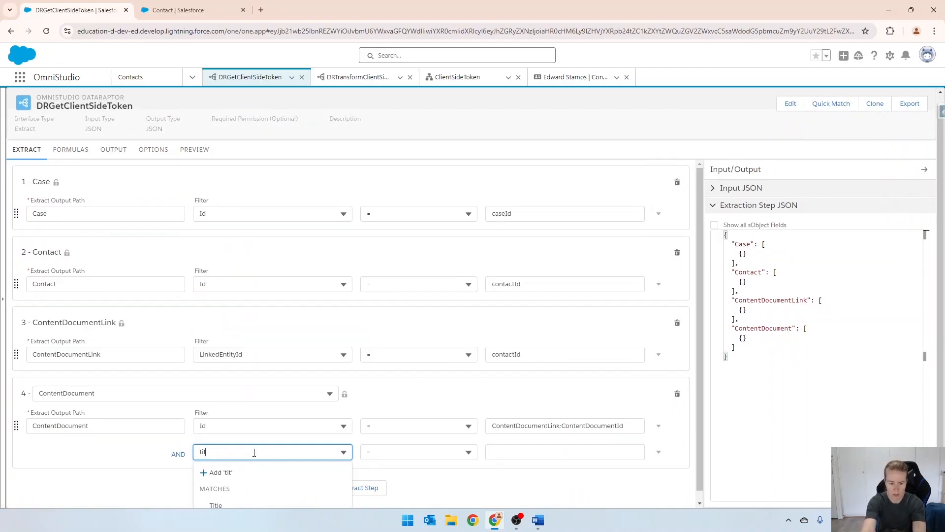
pyautogui.click(246, 499)
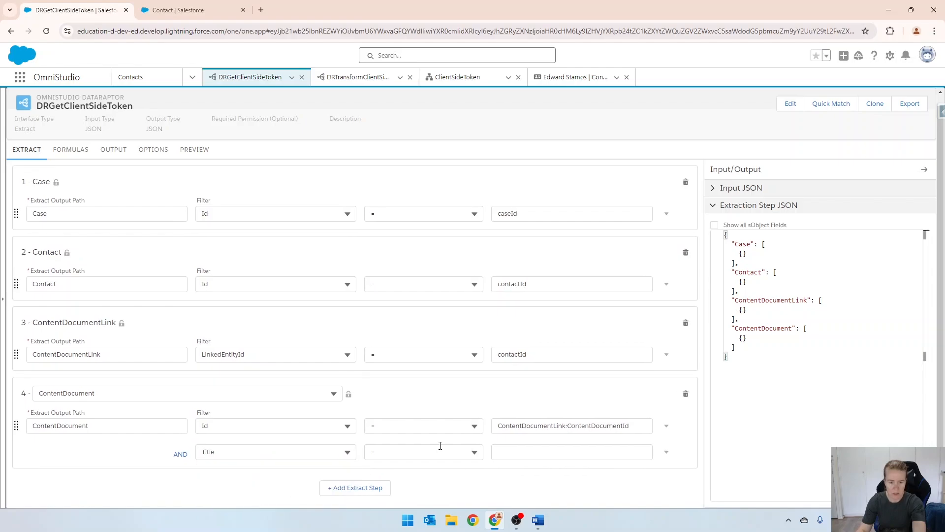
pyautogui.click(528, 456)
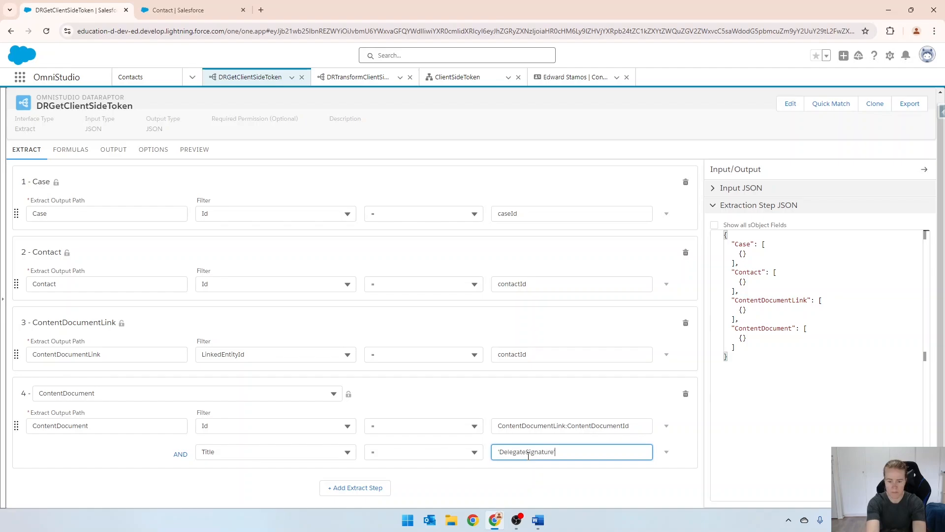
# Add a LIMIT of 1 to the ContentDocument extract step
pyautogui.click(667, 452)
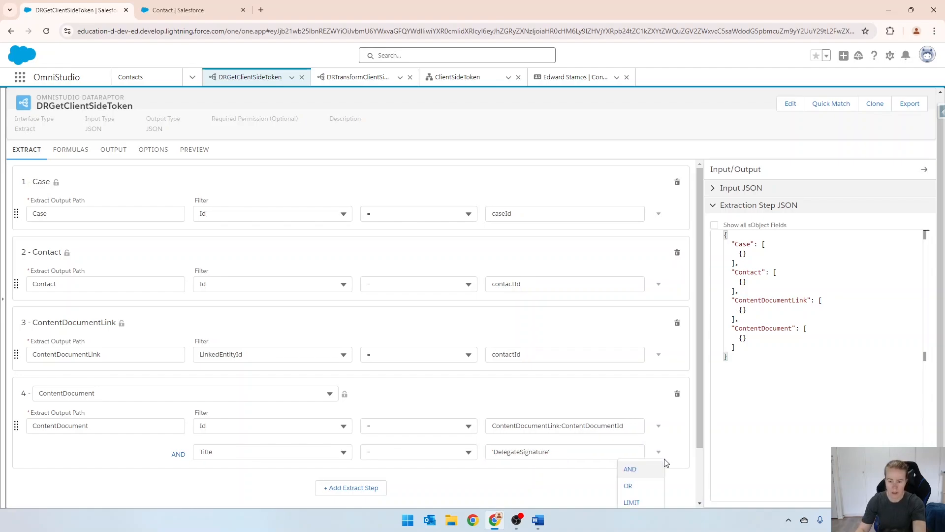
pyautogui.scroll(-1, 655, 453)
pyautogui.click(632, 439)
pyautogui.click(384, 478)
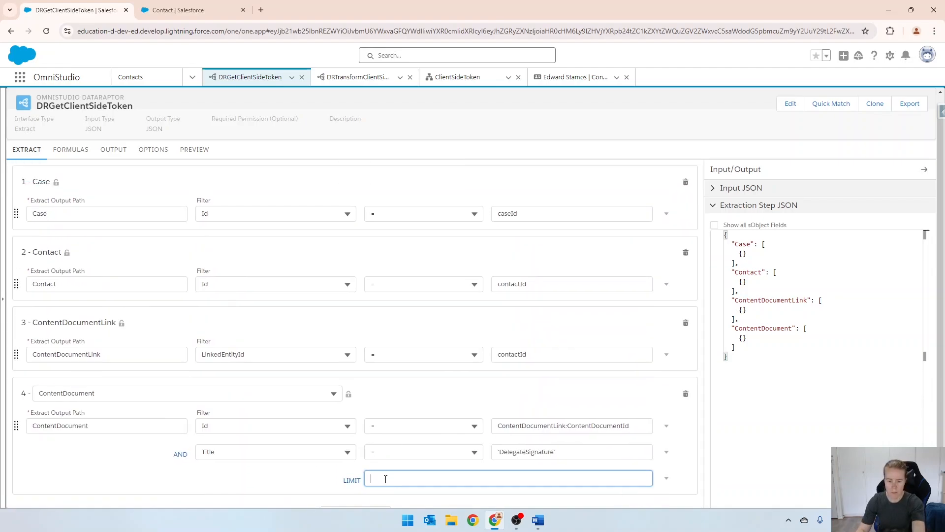
pyautogui.write('1')
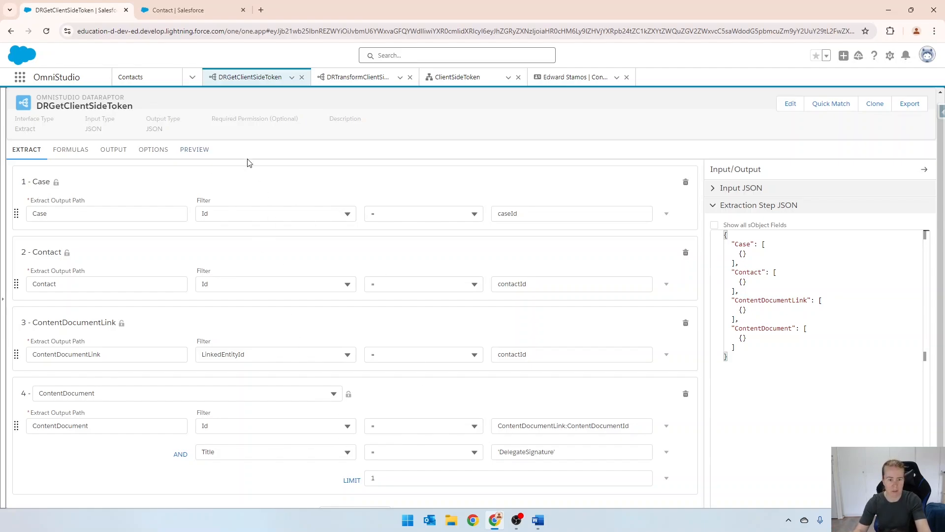
# Execute the DataRaptor preview with the existing caseId and contactId, and copy the returned ContentDocumentId value
pyautogui.click(198, 151)
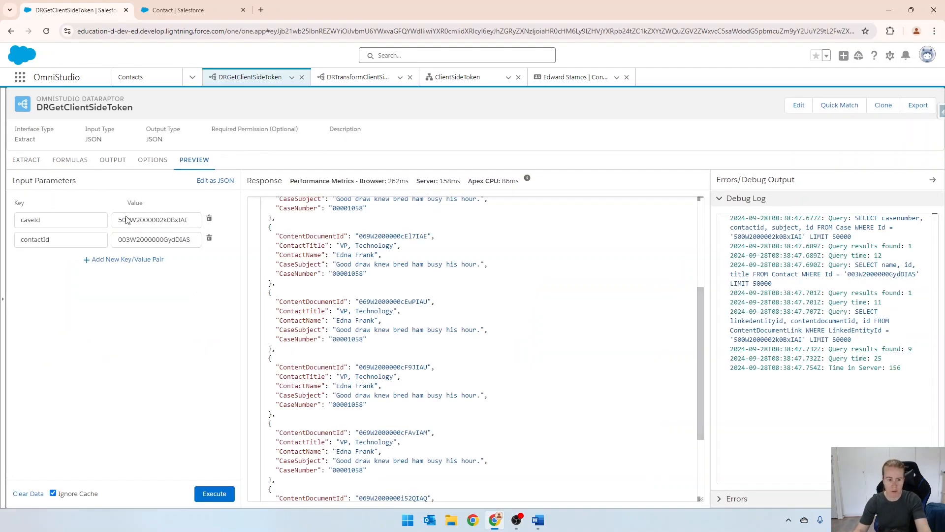
pyautogui.click(220, 493)
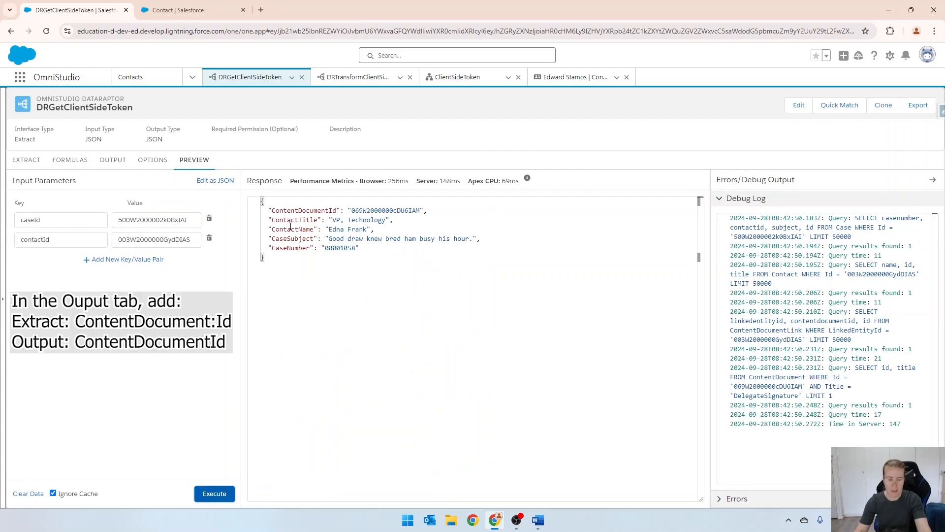
pyautogui.moveTo(274, 210); pyautogui.dragTo(425, 210)
pyautogui.doubleClick(401, 211)
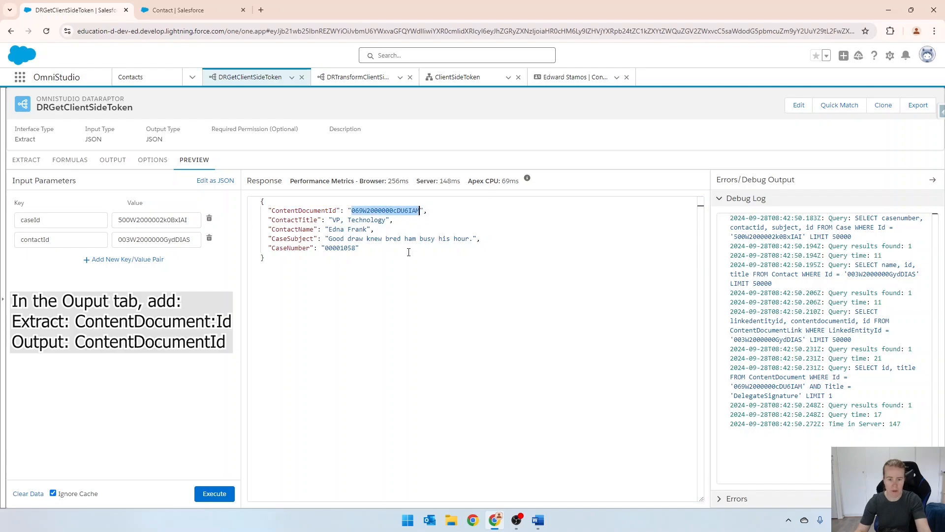
# Open the file record in the other browser tab by replacing the URL path after the domain with the copied document ID
pyautogui.click(194, 11)
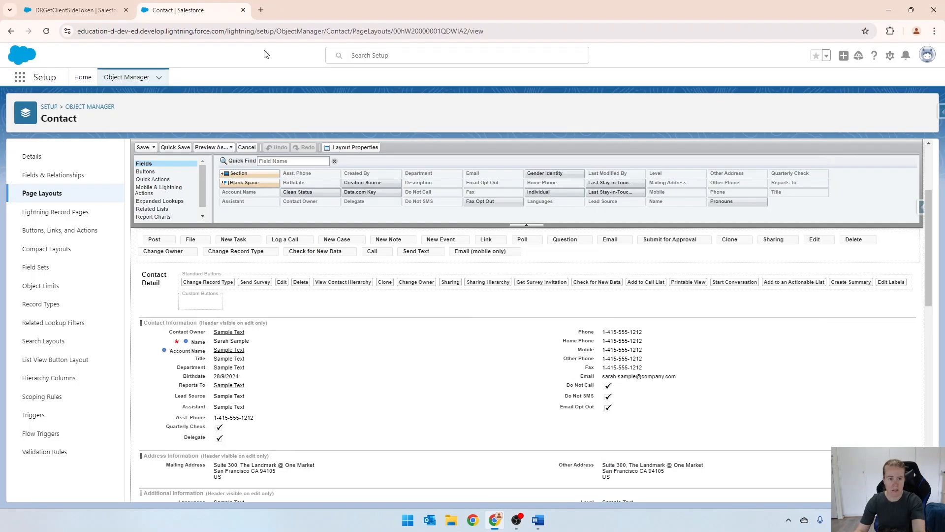
pyautogui.click(163, 34)
pyautogui.click(222, 34)
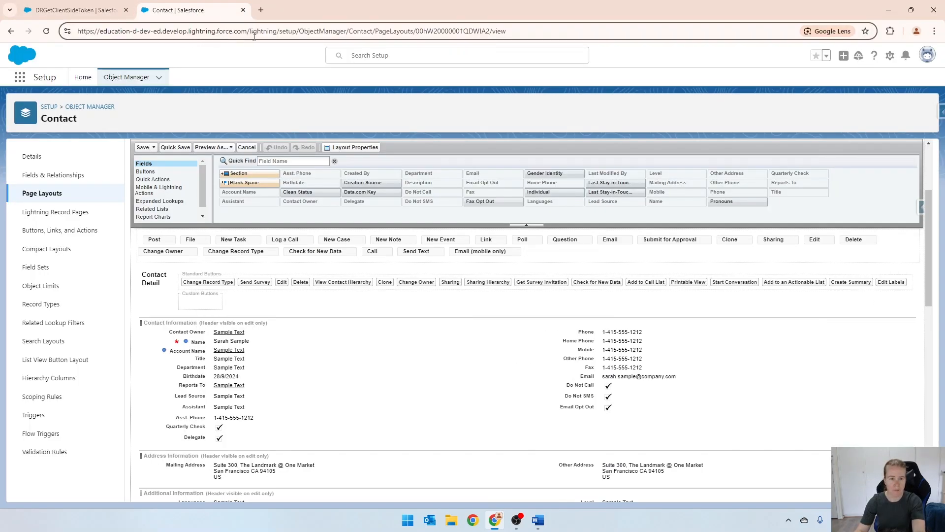
pyautogui.hotkey('shift', 'End')
pyautogui.press('BackSpace')
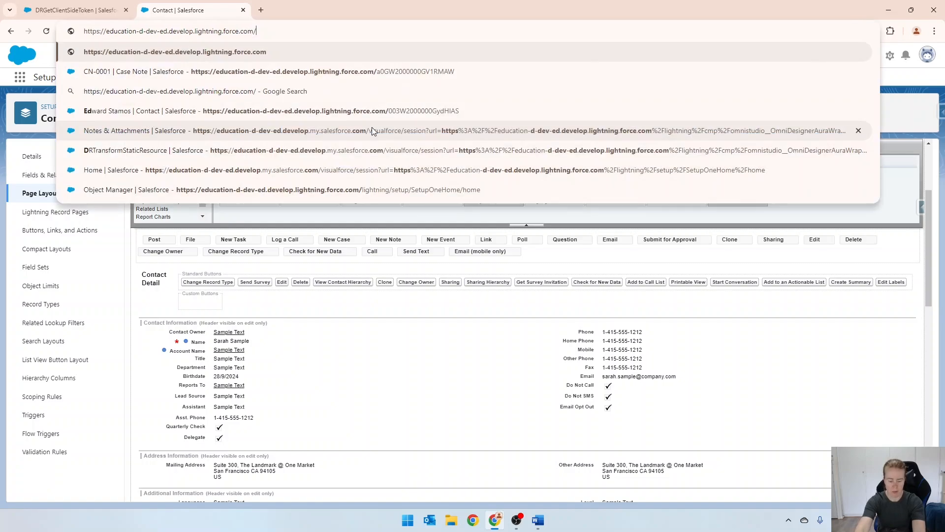
pyautogui.press('Return')
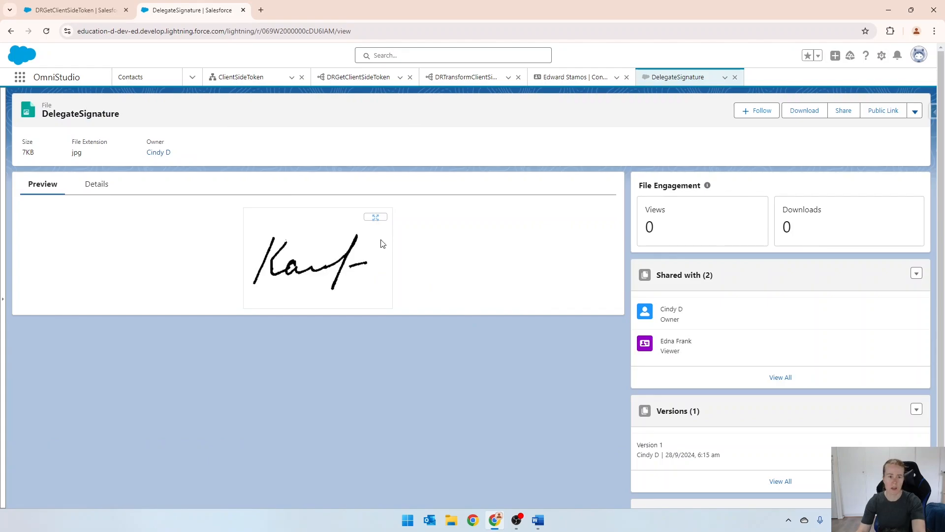
# Return to the DRGetClientSideToken preview and copy the ContentDocumentId key name from the response
pyautogui.click(96, 11)
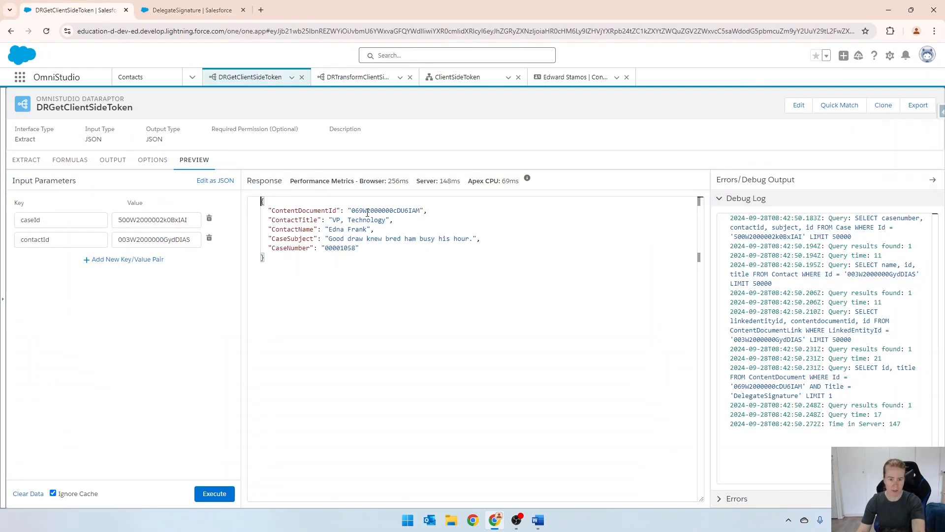
pyautogui.moveTo(352, 210); pyautogui.dragTo(427, 210)
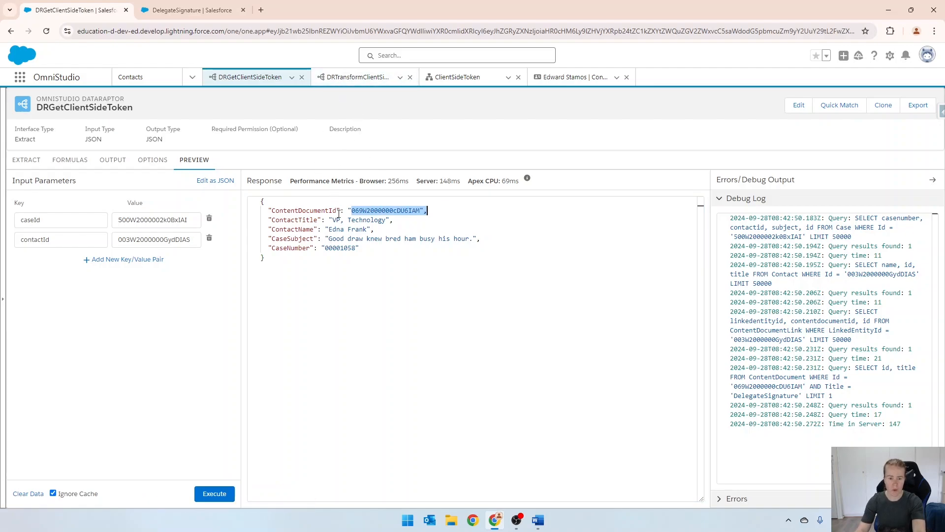
pyautogui.moveTo(337, 211); pyautogui.dragTo(269, 211)
pyautogui.hotkey('ctrl', 'c')
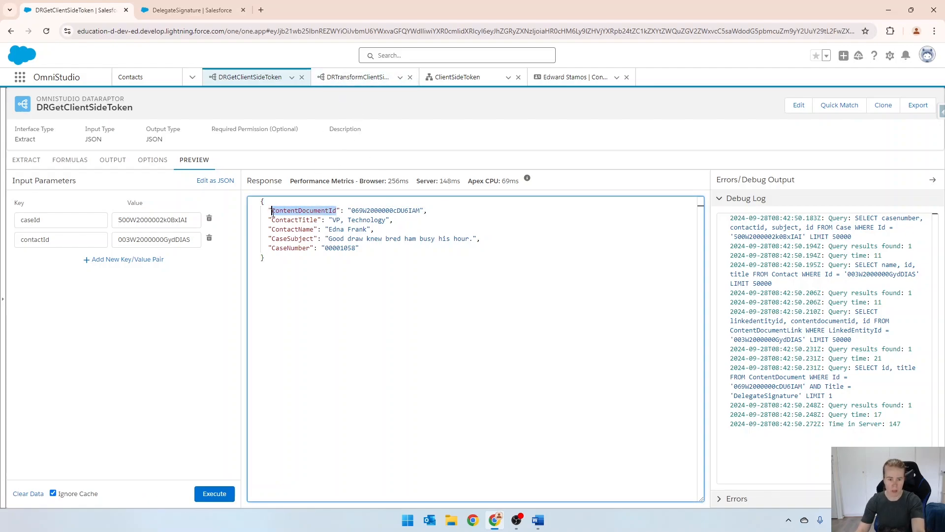
# Add a mapping to the DRTransformClientSideToken DataRaptor with ContentDocumentId as the input JSON path
pyautogui.click(344, 78)
pyautogui.click(686, 290)
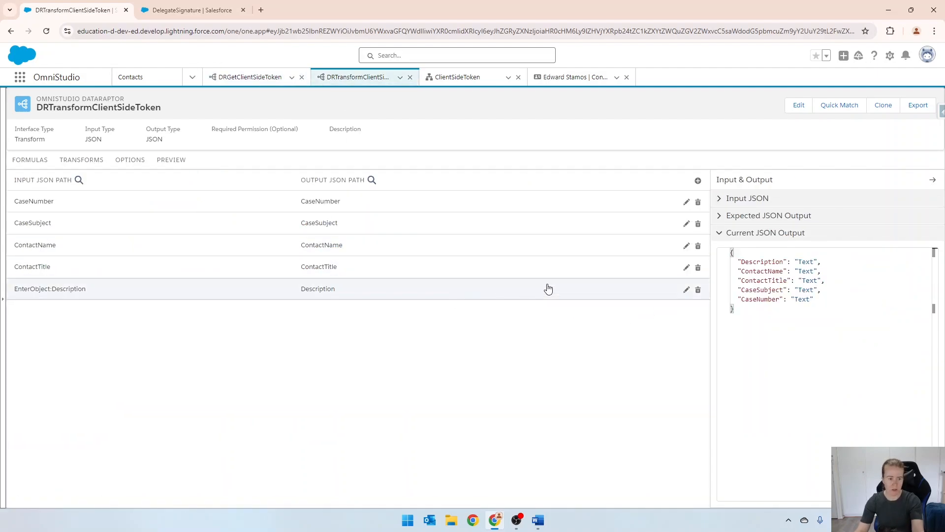
pyautogui.click(687, 290)
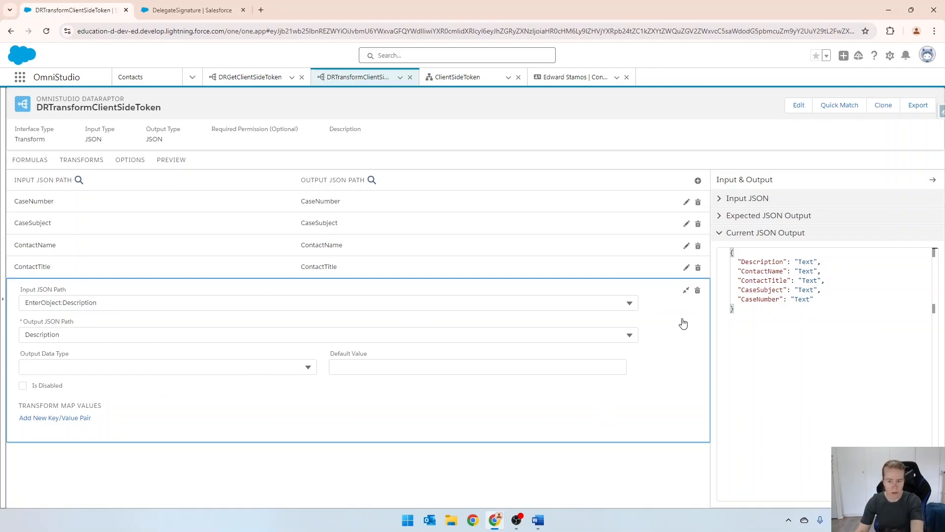
pyautogui.click(698, 180)
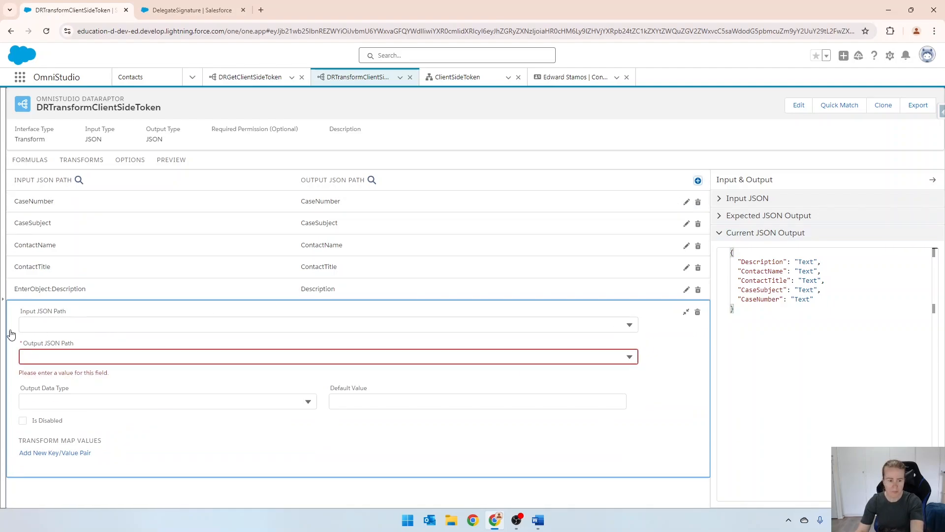
pyautogui.click(75, 323)
pyautogui.hotkey('ctrl', 'v')
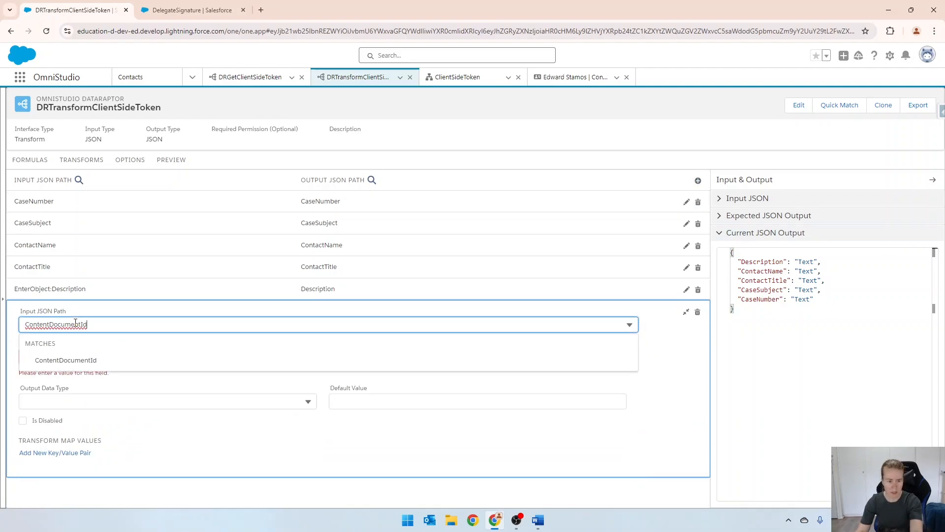
pyautogui.press('Tab')
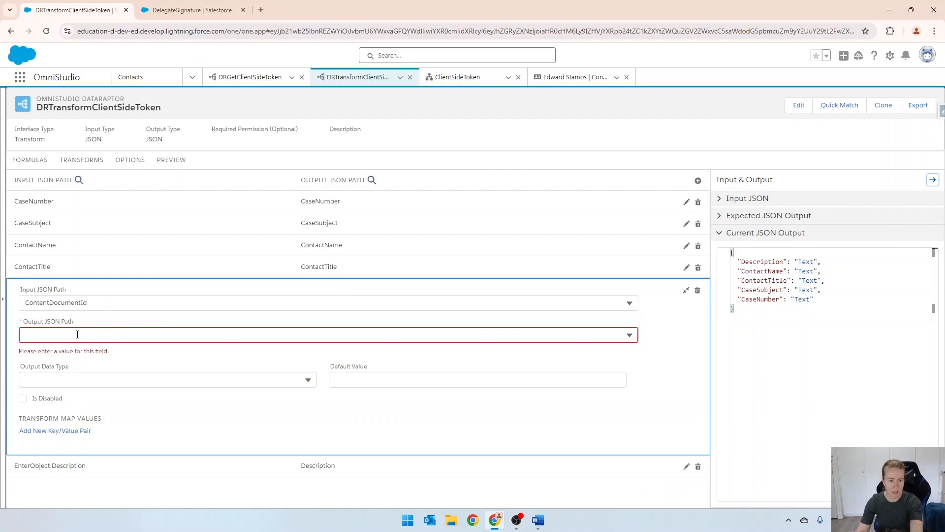
# Set the mapping's output JSON path to IMG_signature:src, checking the image token name in the ClientSideToken.docx template in Word
pyautogui.click(77, 334)
pyautogui.write('I')
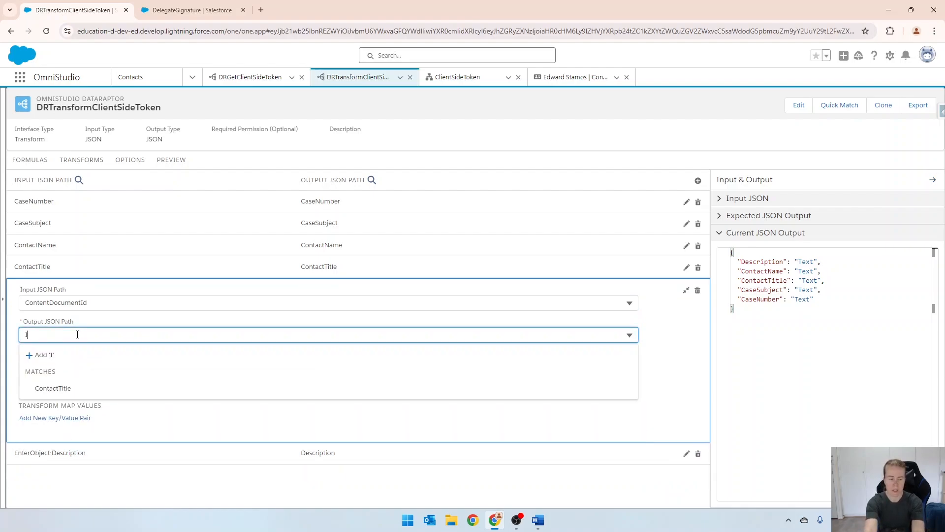
pyautogui.write('MG_')
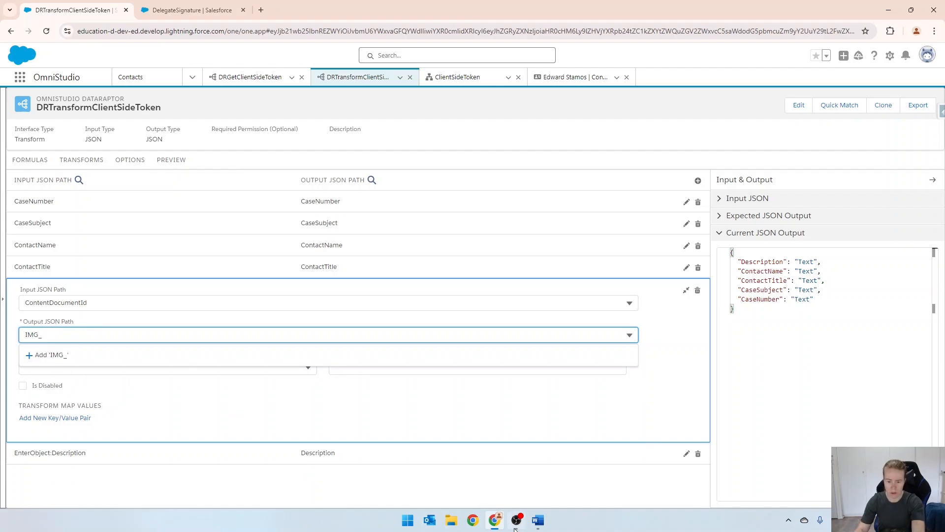
pyautogui.click(538, 519)
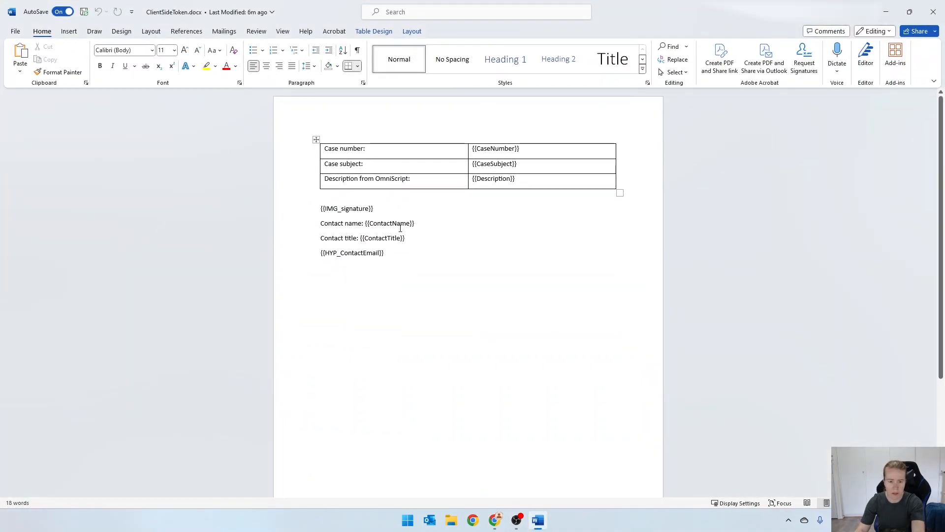
pyautogui.moveTo(320, 208); pyautogui.dragTo(377, 209)
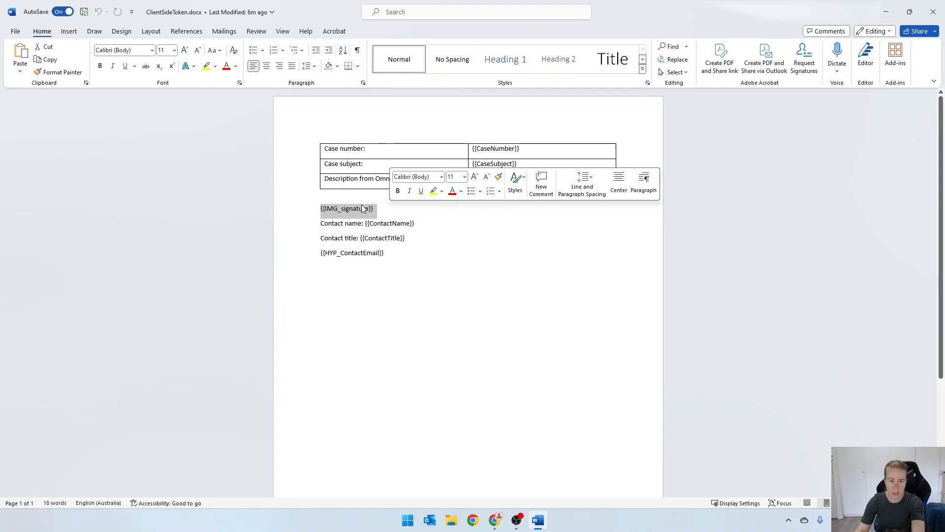
pyautogui.click(886, 12)
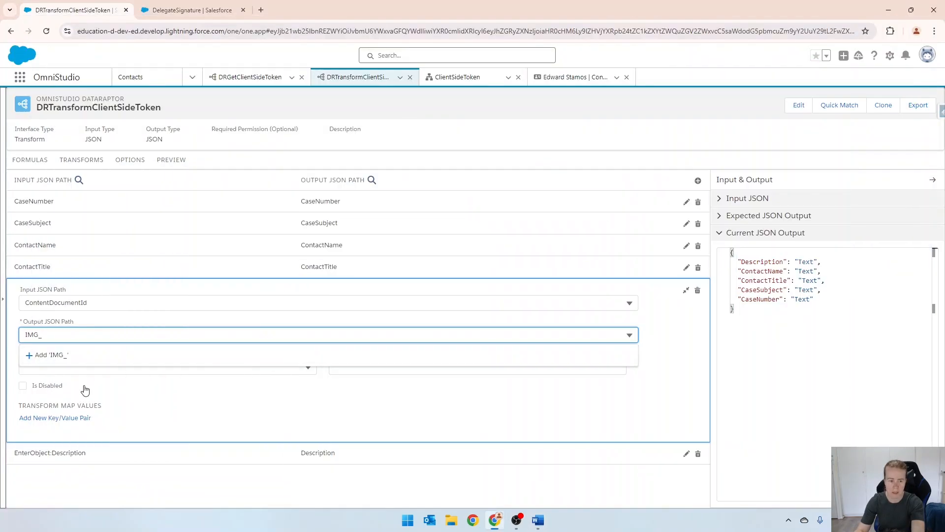
pyautogui.write('signaure:')
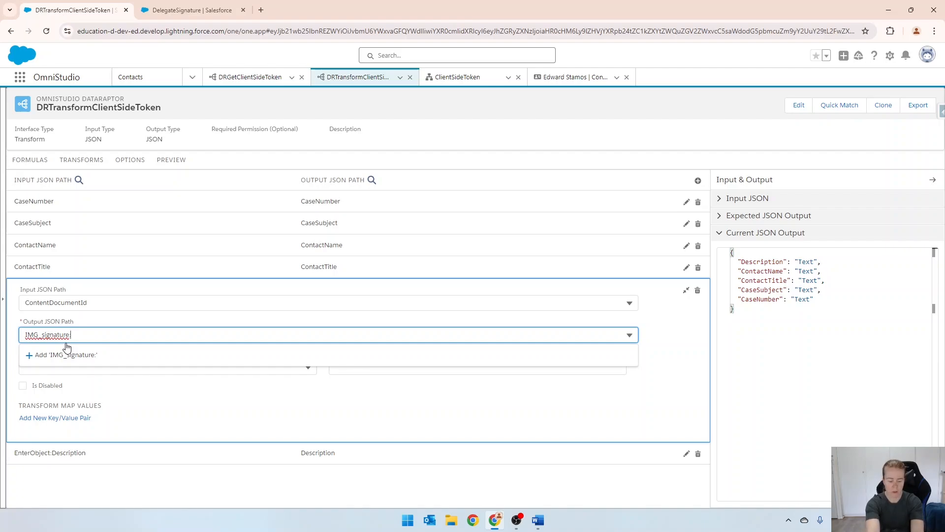
pyautogui.write('rc')
pyautogui.click(67, 349)
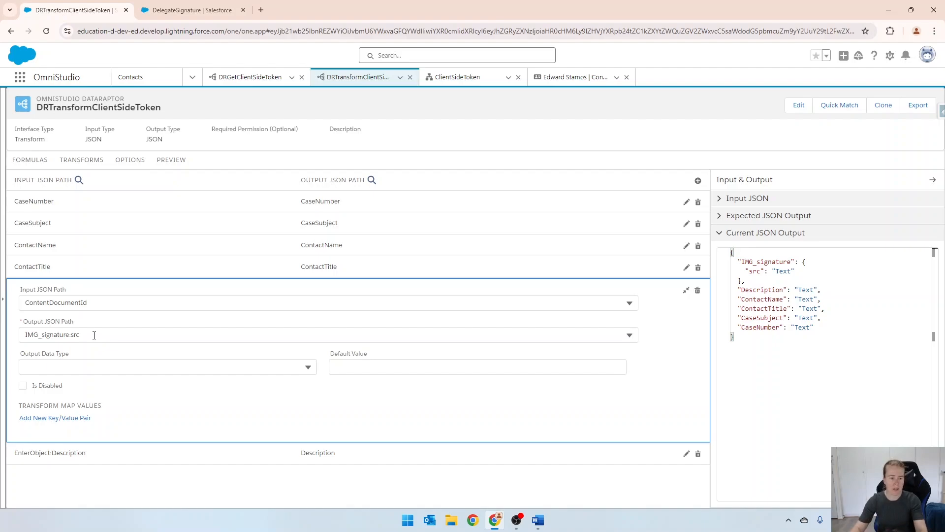
# Add a formula of 200 with the result path IMG_signature:width, reusing the mapping's copied output path
pyautogui.click(94, 334)
pyautogui.hotkey('ctrl', 'c')
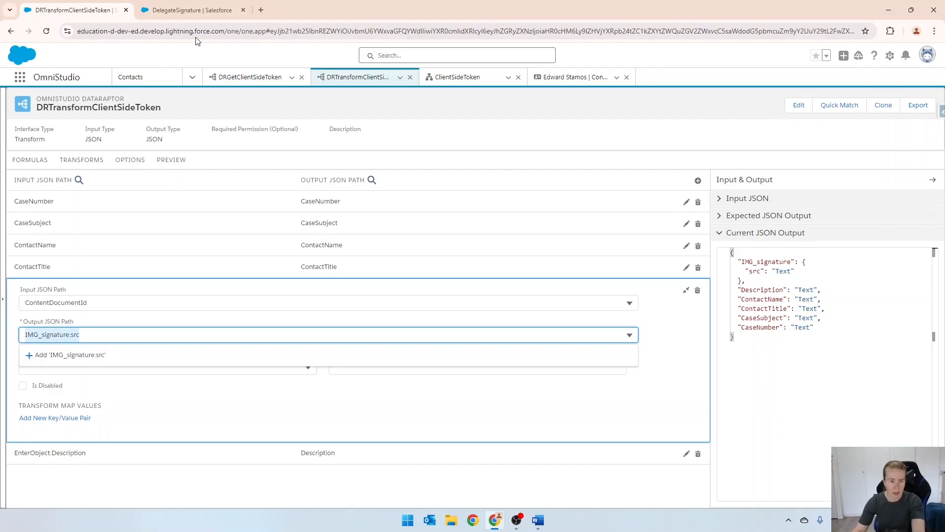
pyautogui.click(30, 159)
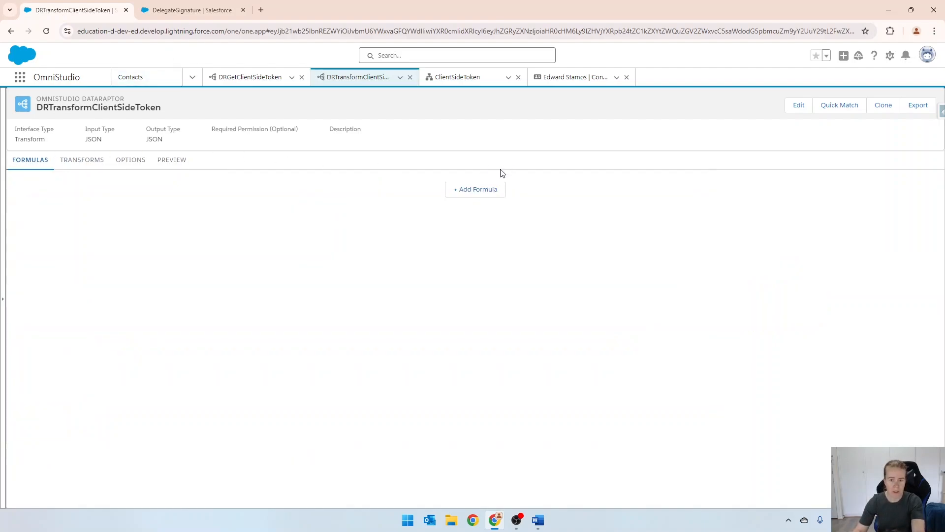
pyautogui.click(487, 190)
pyautogui.click(509, 200)
pyautogui.hotkey('ctrl', 'v')
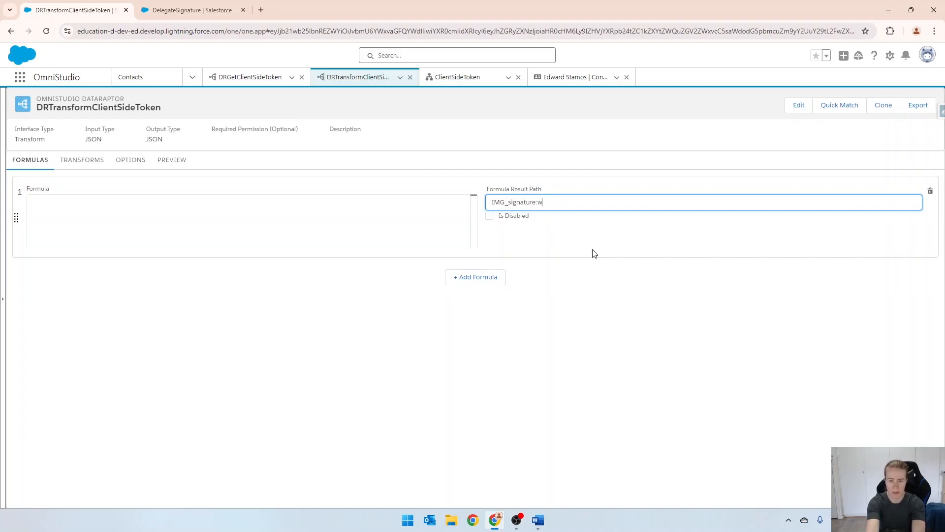
pyautogui.click(308, 222)
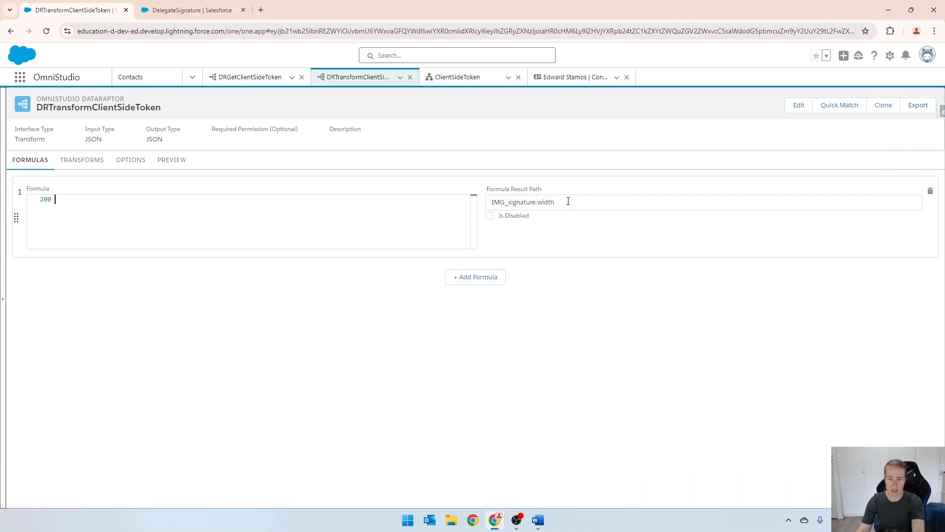
# Add a mapping to DRTransformClientSideToken with IMG_signature:width as both the input and output JSON path, reusing the formula's result path
pyautogui.moveTo(568, 202); pyautogui.dragTo(493, 203)
pyautogui.hotkey('ctrl', 'c')
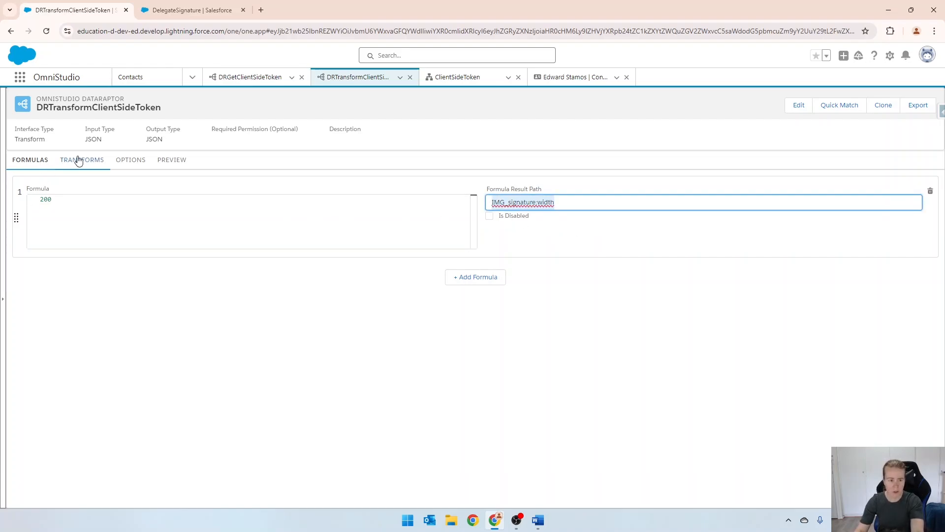
pyautogui.click(84, 164)
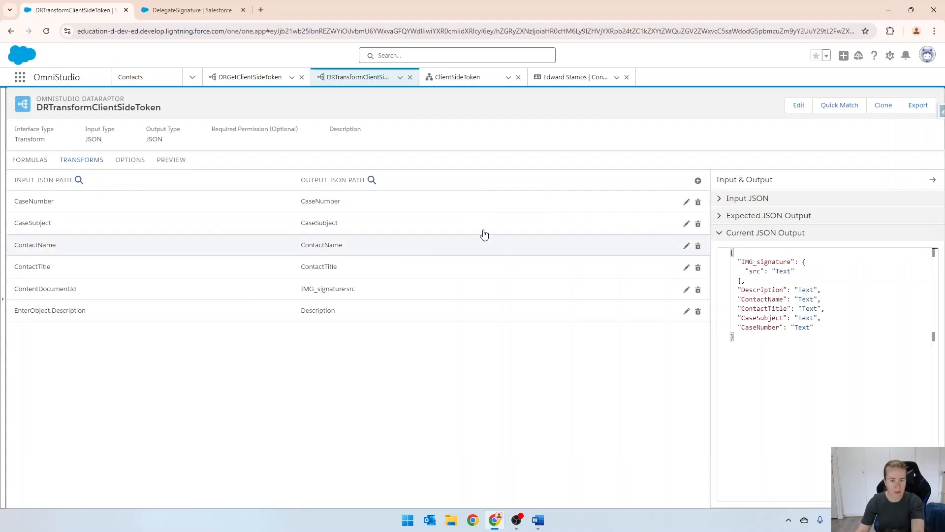
pyautogui.click(698, 180)
pyautogui.click(239, 378)
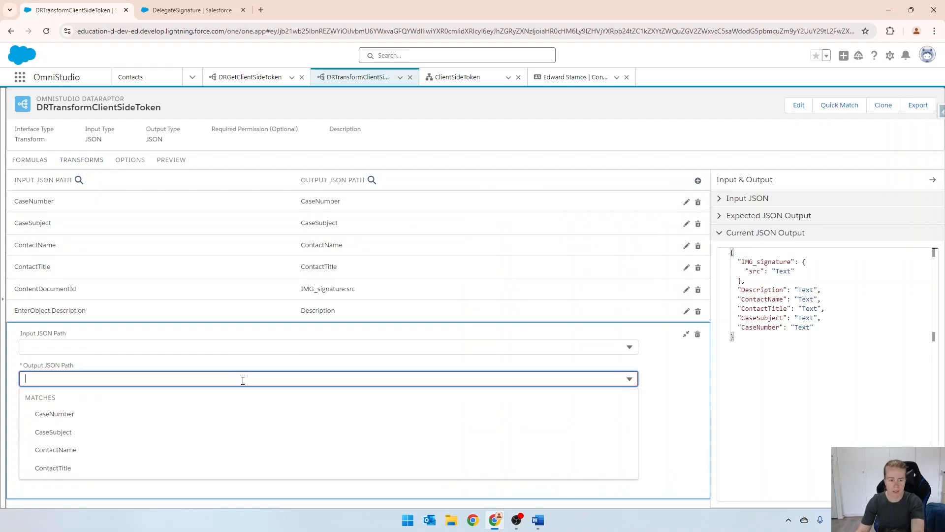
pyautogui.hotkey('ctrl', 'v')
pyautogui.click(88, 347)
pyautogui.hotkey('ctrl', 'v')
pyautogui.click(314, 99)
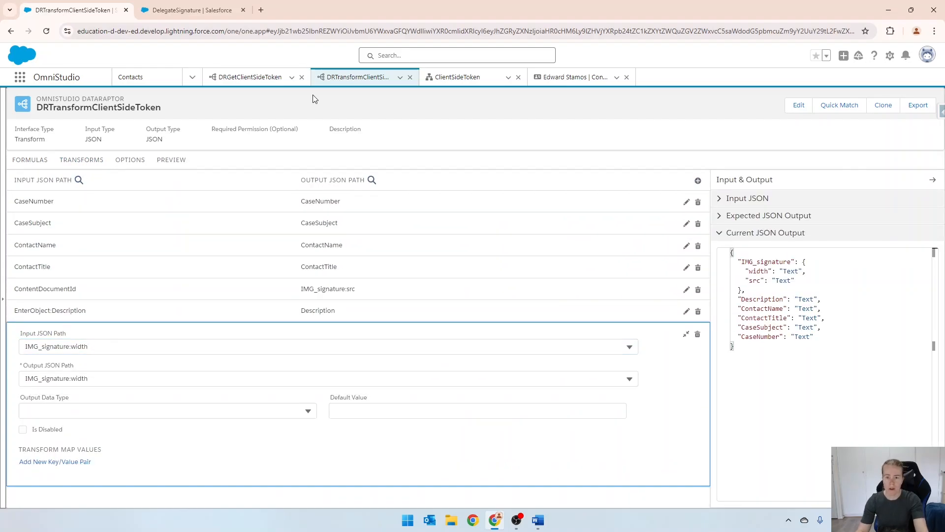
# Switch to the ClientSideToken OmniScript and restart its preview by way of the design view
pyautogui.click(568, 84)
pyautogui.click(458, 78)
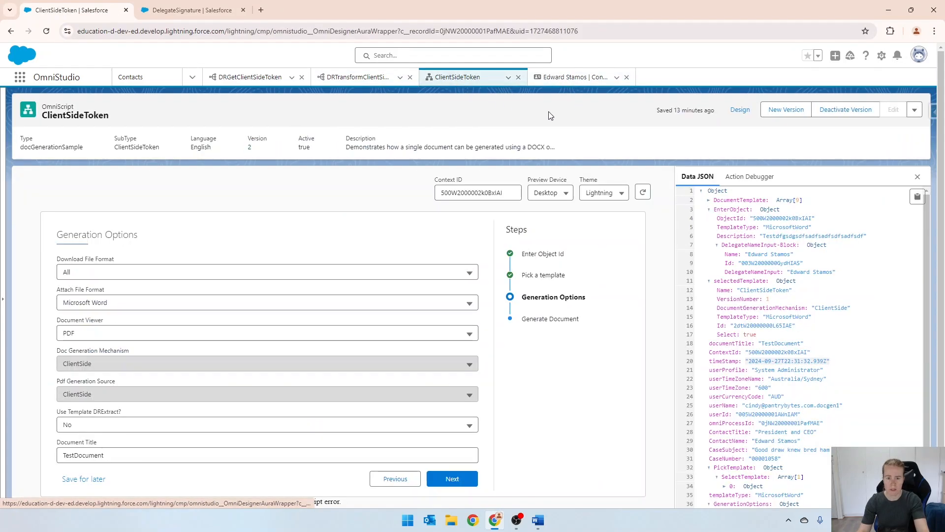
pyautogui.click(739, 109)
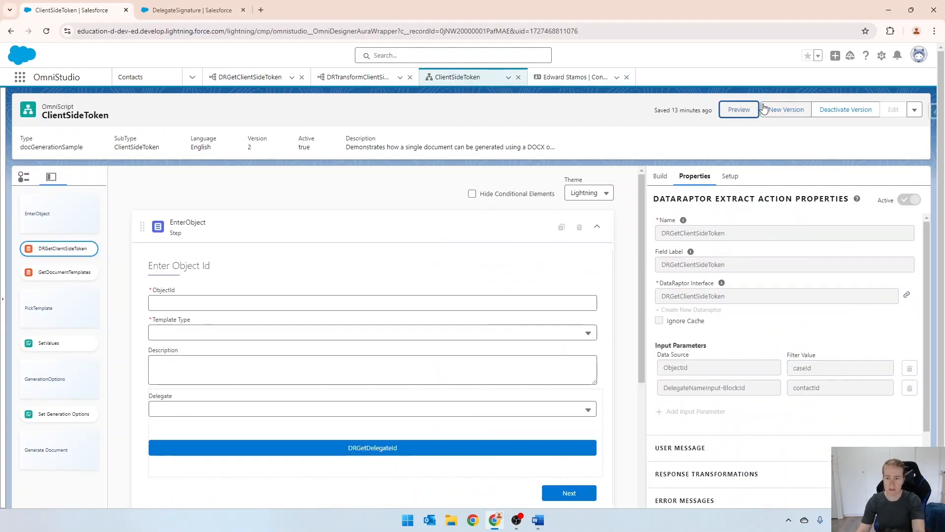
pyautogui.click(734, 113)
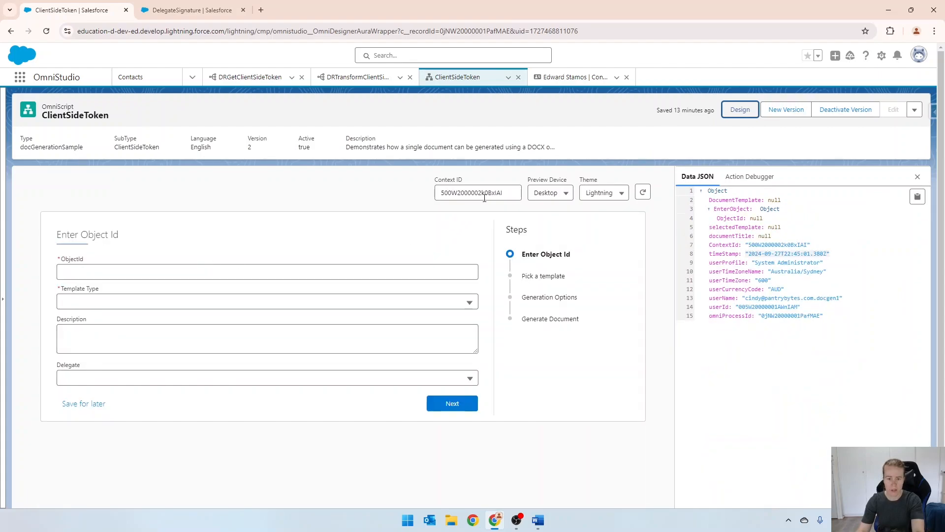
# Copy the preview's Context ID into ObjectId and set the template type to Microsoft Word .DOCX Template
pyautogui.doubleClick(484, 195)
pyautogui.hotkey('ctrl', 'c')
pyautogui.click(222, 275)
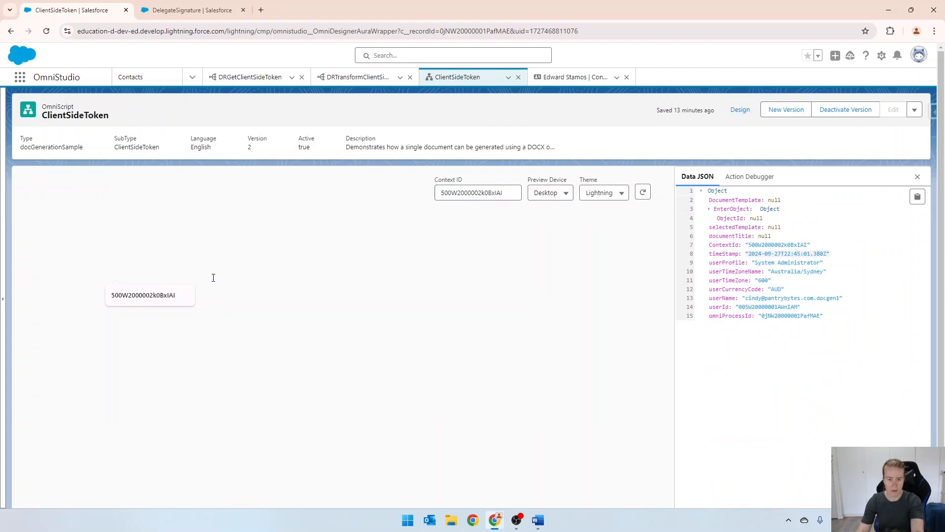
pyautogui.click(255, 274)
pyautogui.hotkey('ctrl', 'v')
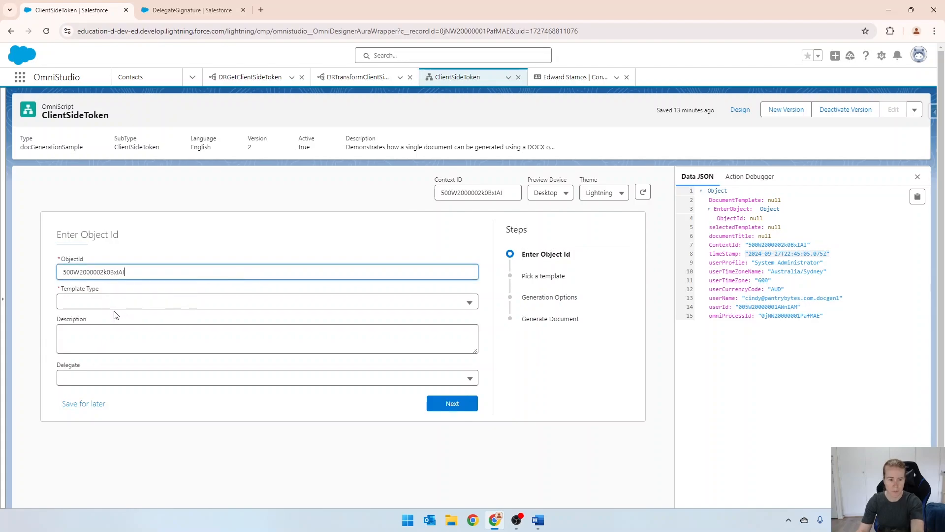
pyautogui.click(118, 302)
pyautogui.click(102, 338)
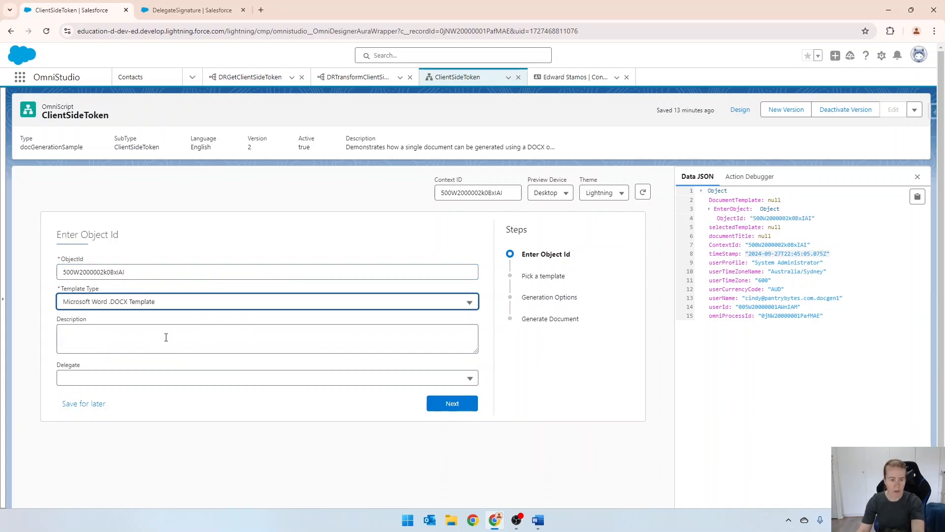
# Enter the description "signature test", choose the first listed delegate, and continue to the template selection
pyautogui.click(166, 339)
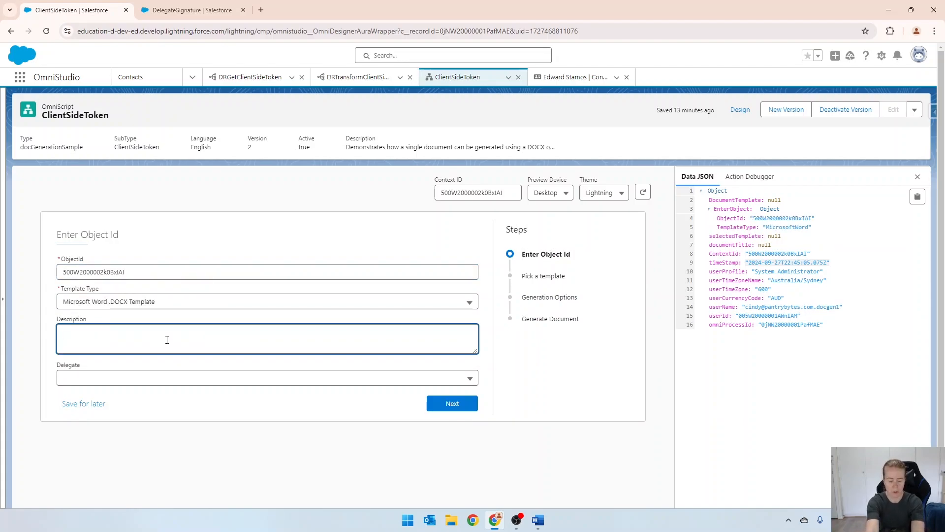
pyautogui.write('signature')
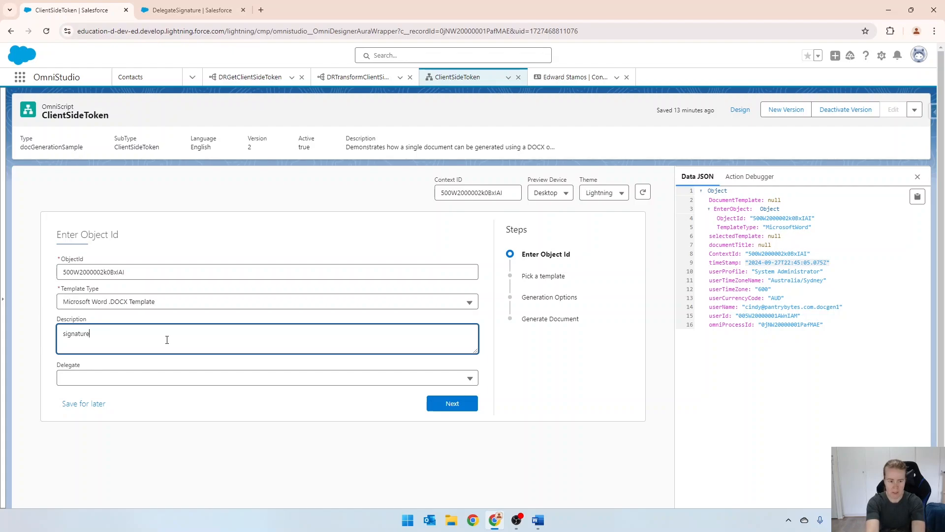
pyautogui.write(' test')
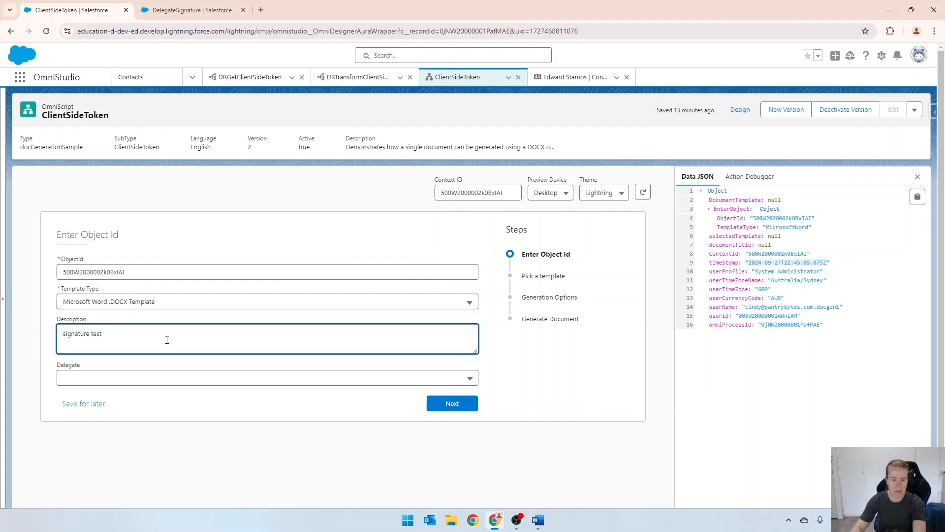
pyautogui.click(119, 379)
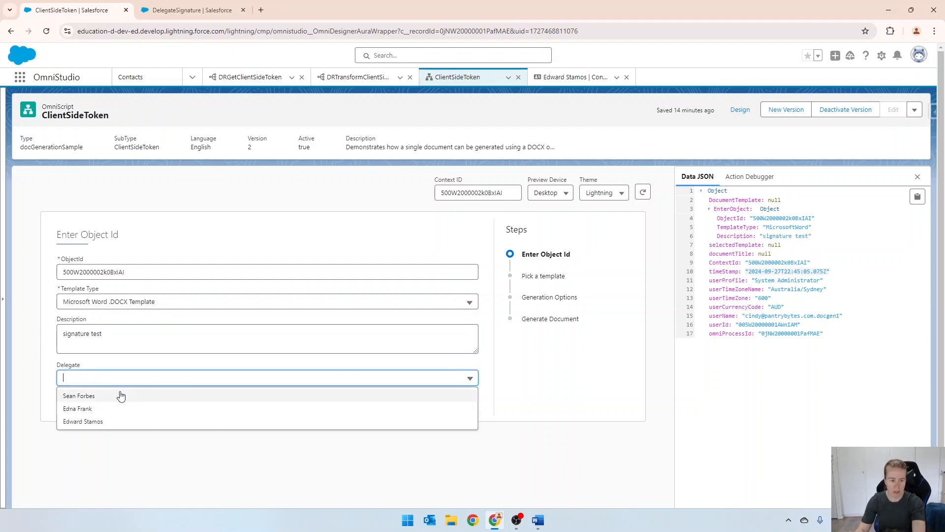
pyautogui.click(121, 396)
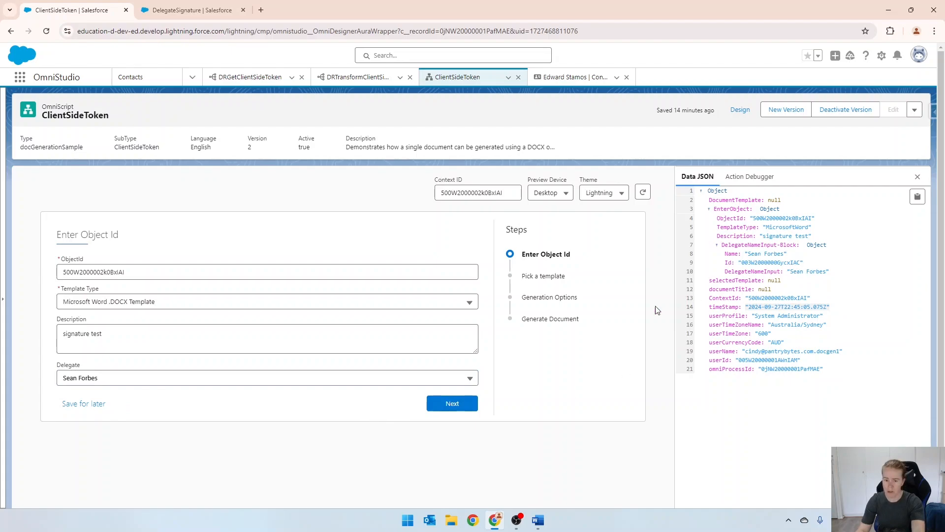
pyautogui.click(442, 405)
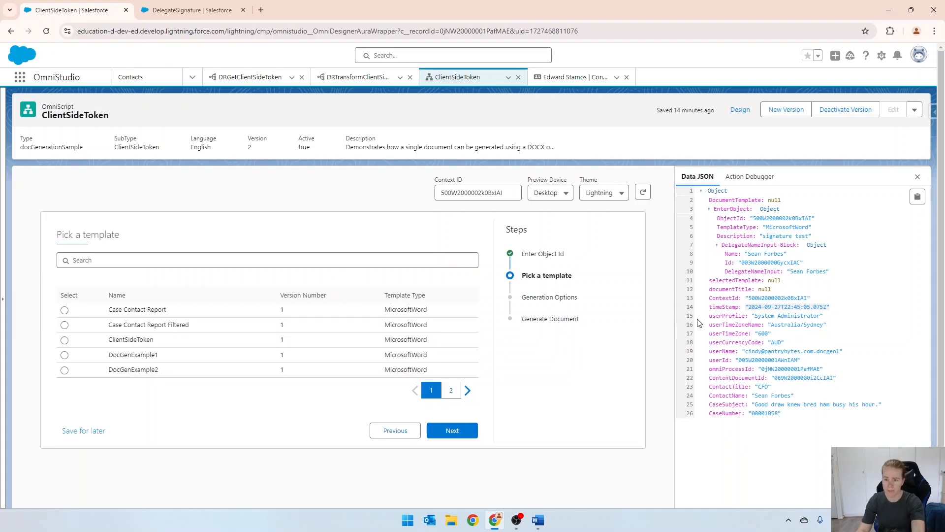
# Collapse DocumentTemplate in the data JSON to check ContentDocumentId, and continue with the ClientSideToken template selected
pyautogui.click(710, 200)
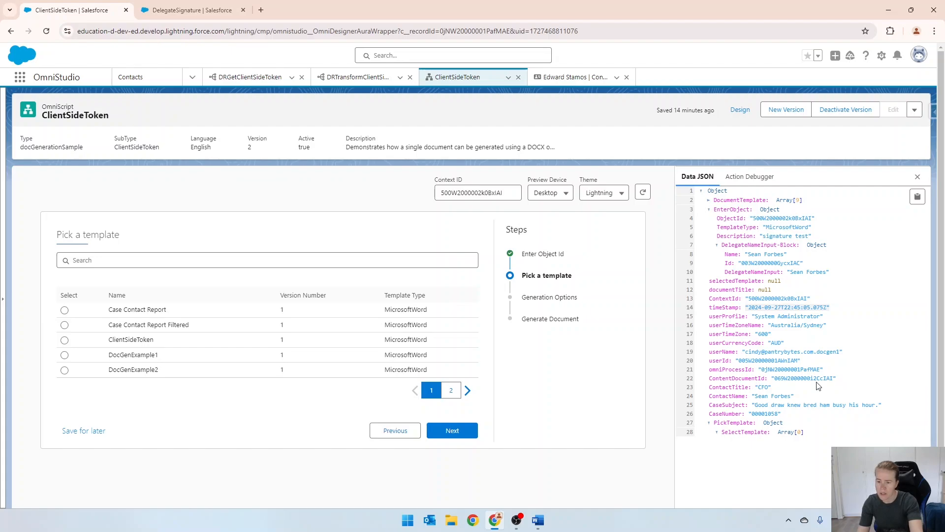
pyautogui.click(65, 341)
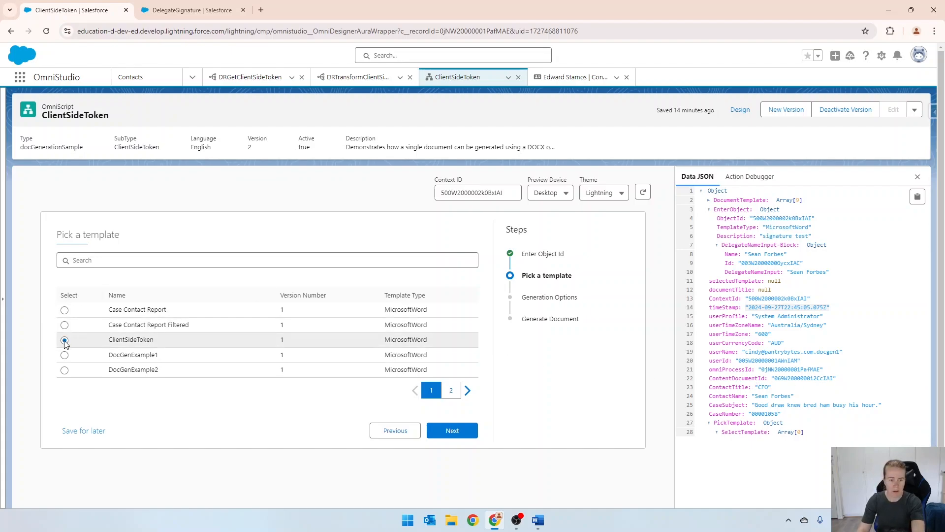
pyautogui.click(450, 430)
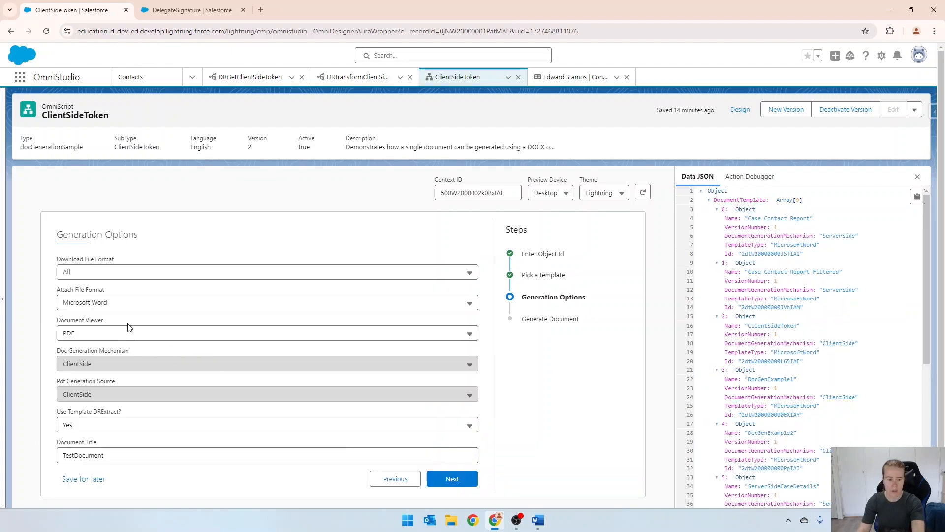
# Set Use Template DRExtract to No, generate the document, and view the signature in its PDF preview
pyautogui.scroll(-1, 129, 328)
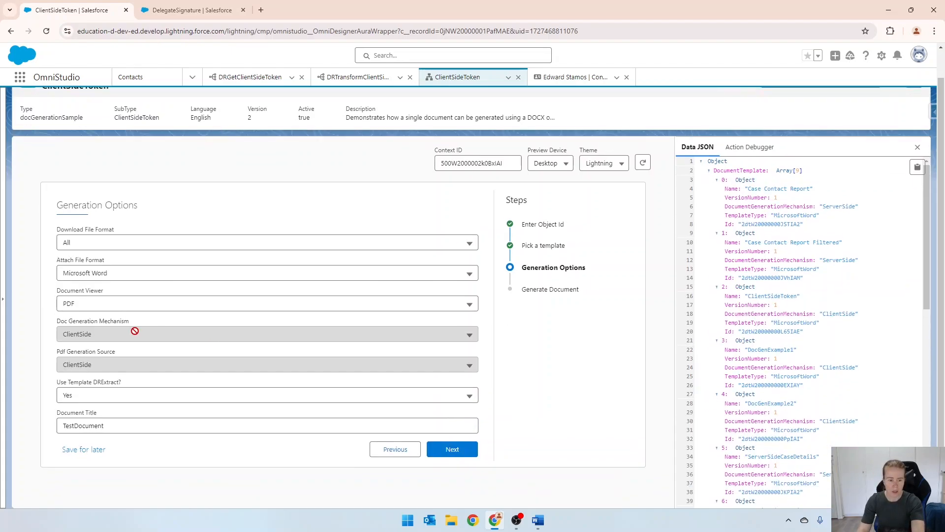
pyautogui.click(99, 395)
pyautogui.click(97, 449)
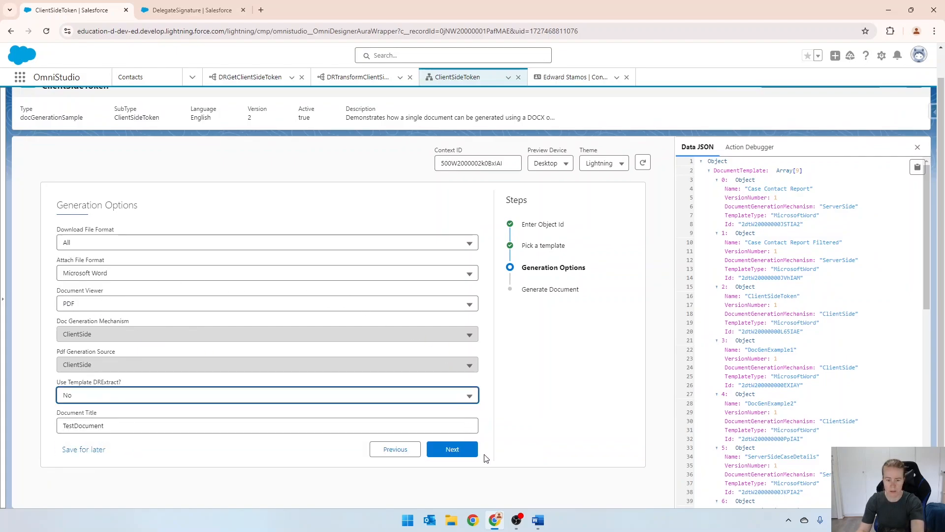
pyautogui.click(458, 451)
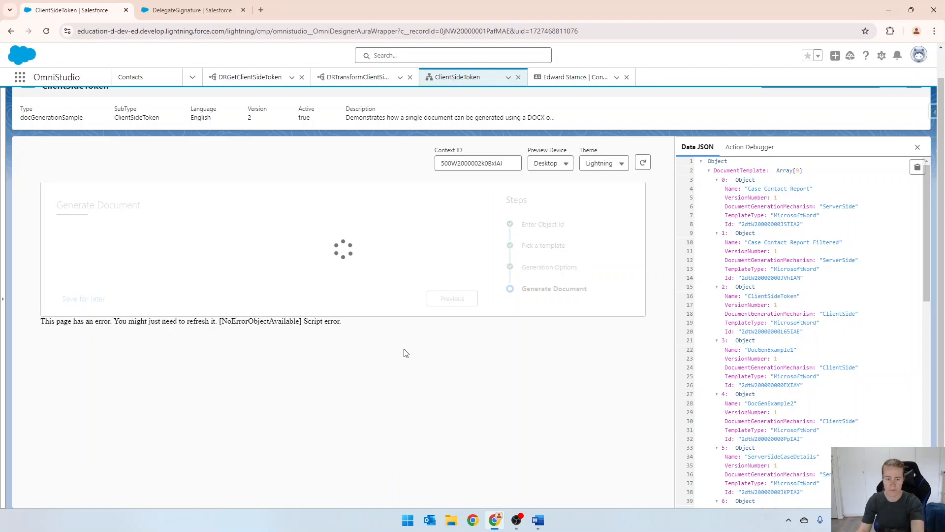
pyautogui.scroll(-2, 420, 229)
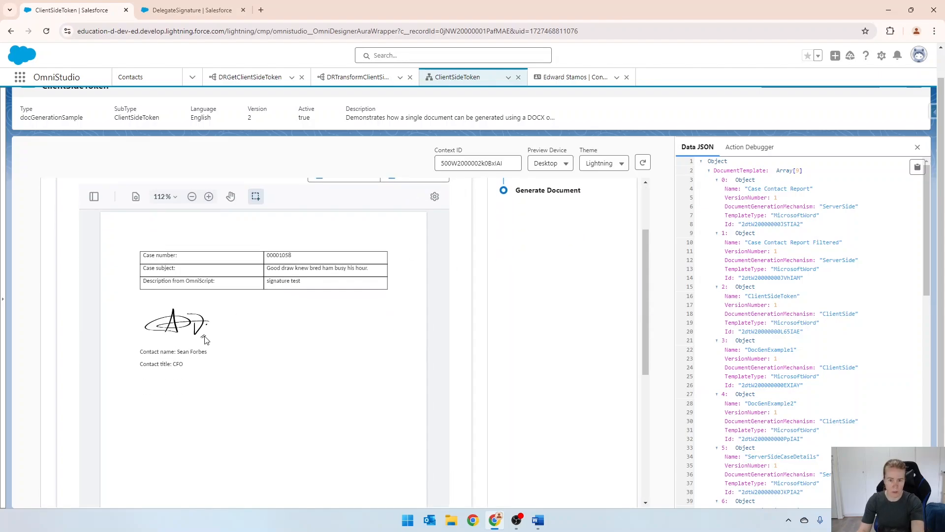
pyautogui.scroll(-2, 207, 338)
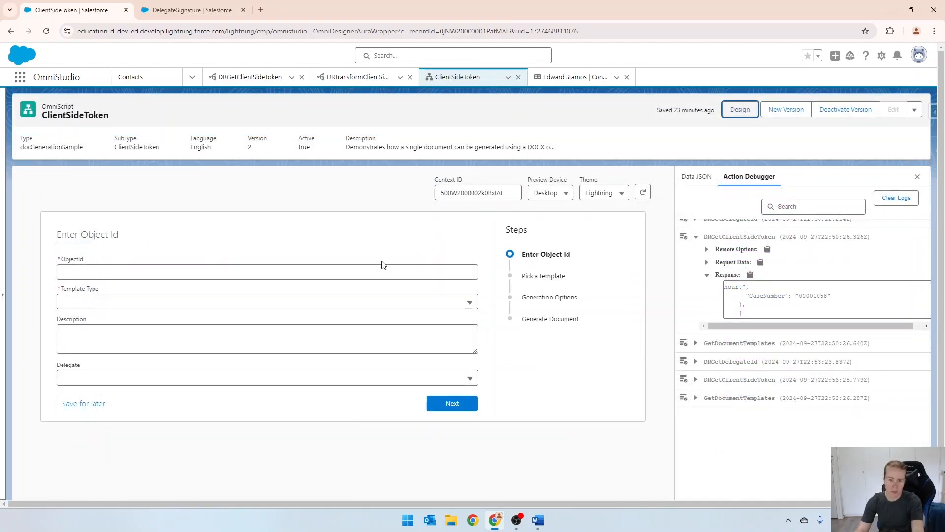
# In the restarted preview, paste the case's ID into ObjectId and set the template type to Microsoft Word .DOCX Template
pyautogui.click(354, 272)
pyautogui.hotkey('ctrl', 'v')
pyautogui.click(246, 302)
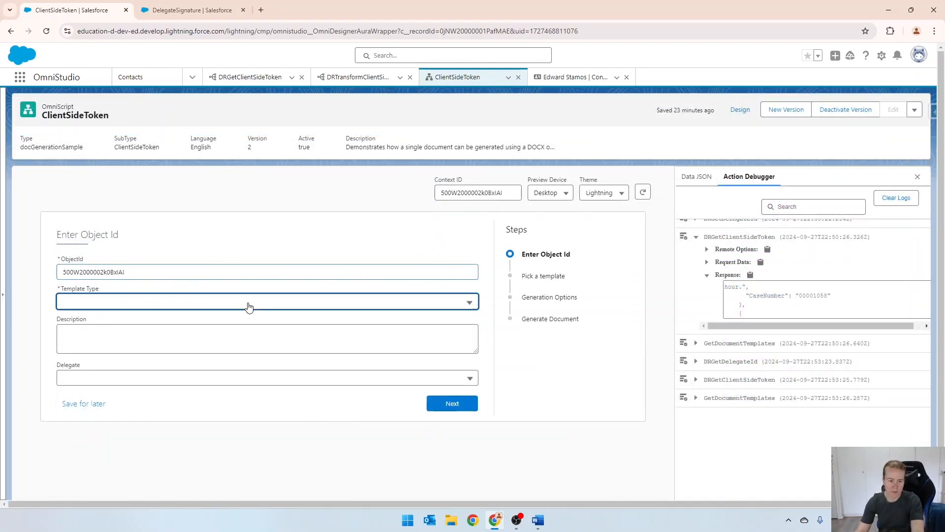
pyautogui.click(100, 340)
# Enter the second listed delegate's first name as the description, choose that delegate, and continue to the template selection
pyautogui.click(127, 341)
pyautogui.write('edna')
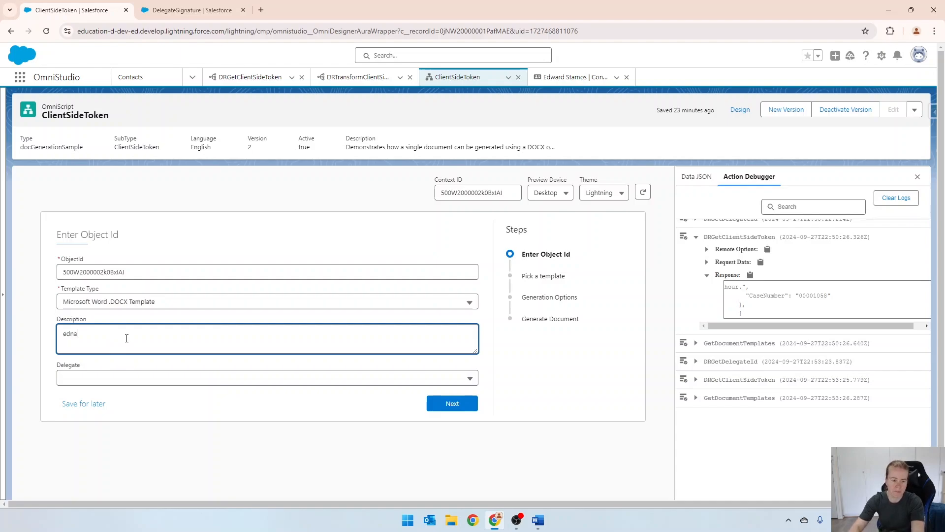
pyautogui.click(114, 378)
pyautogui.click(102, 402)
pyautogui.click(431, 406)
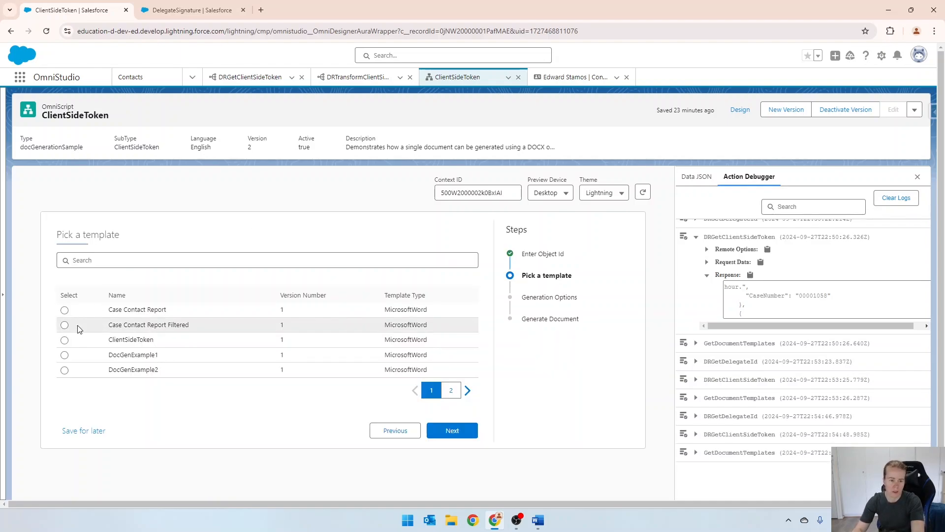
# Generate the document from the ClientSideToken template with Use Template DRExtract set to No, and view the signature in the PDF
pyautogui.click(64, 340)
pyautogui.click(460, 434)
pyautogui.click(146, 424)
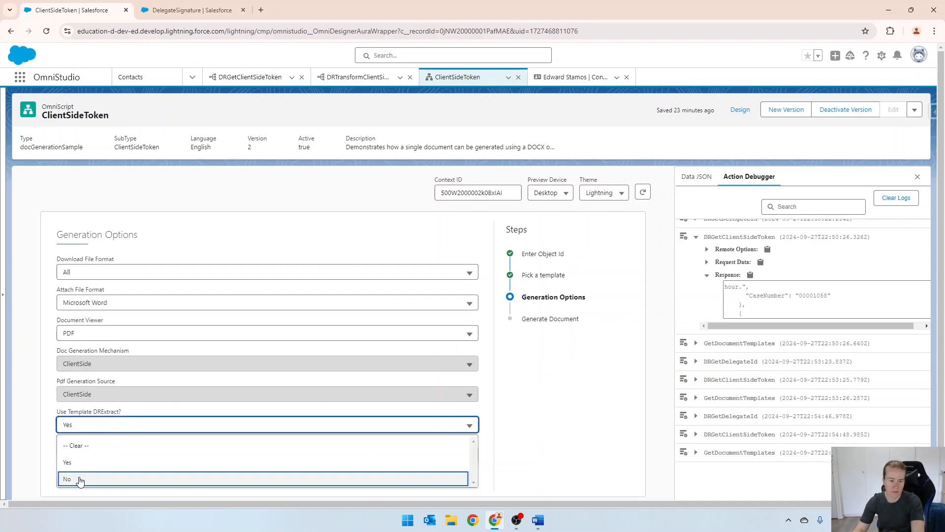
pyautogui.click(74, 479)
pyautogui.click(450, 479)
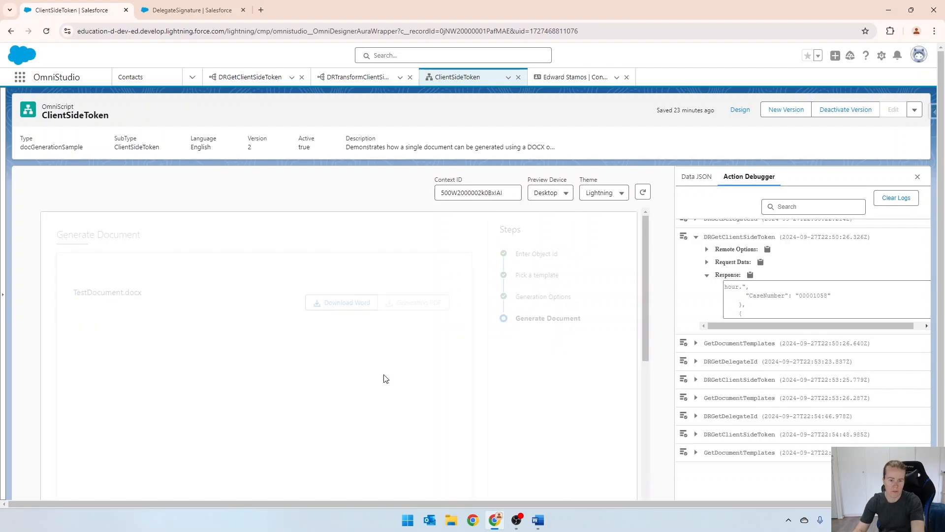
pyautogui.scroll(-2, 516, 277)
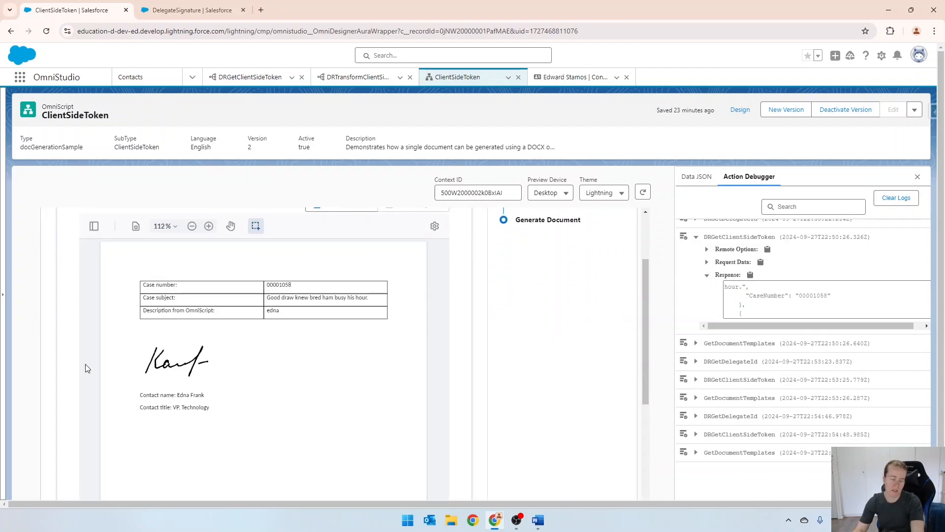